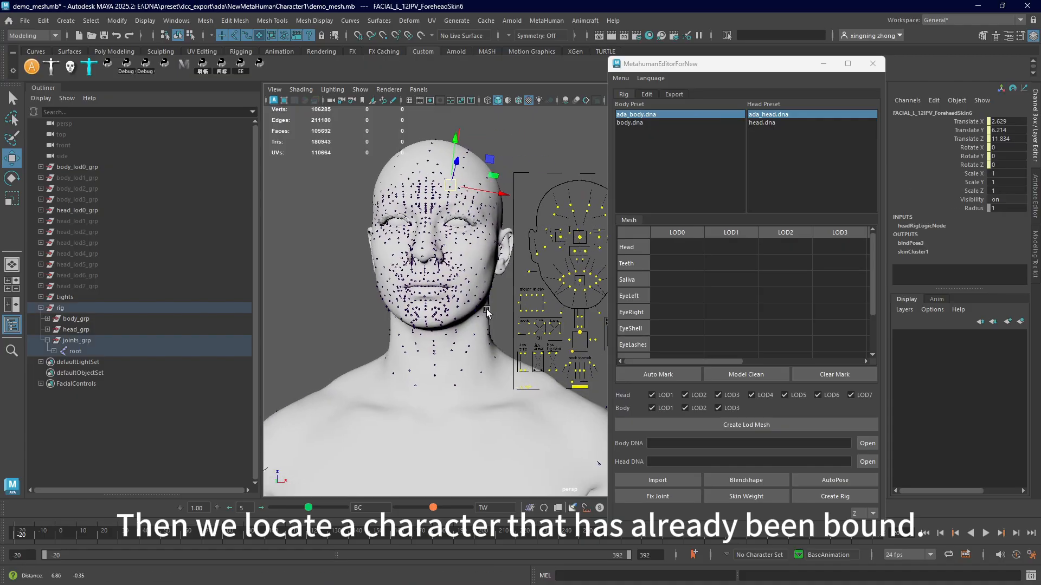
Show the DNA expression editing page and delete the head's DNA node.
left_click(649, 94)
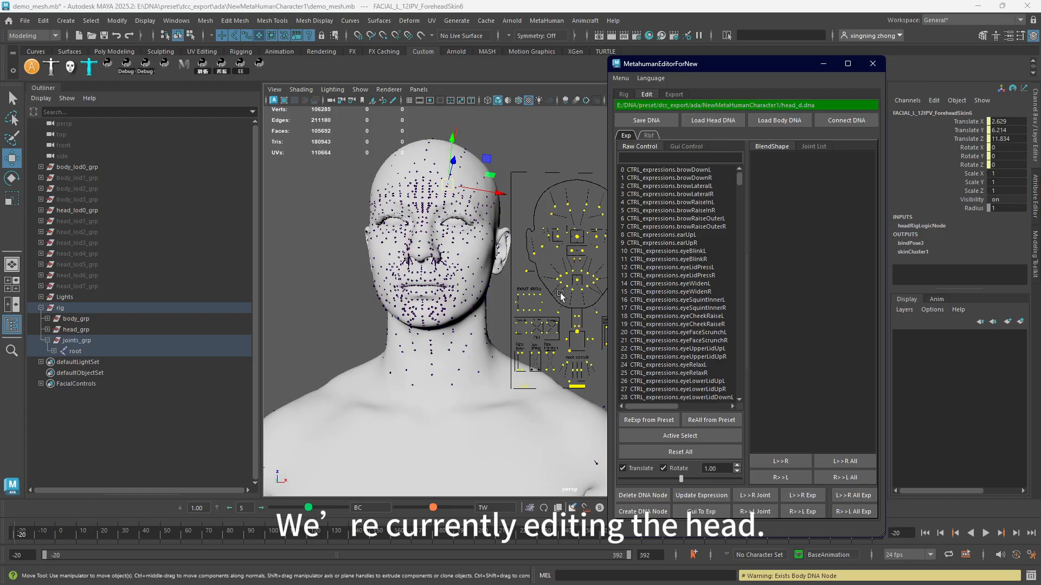
left_click(507, 323, "alt")
scroll(505, 321, "up", 4)
middle_click_drag(462, 298, 550, 364, "alt")
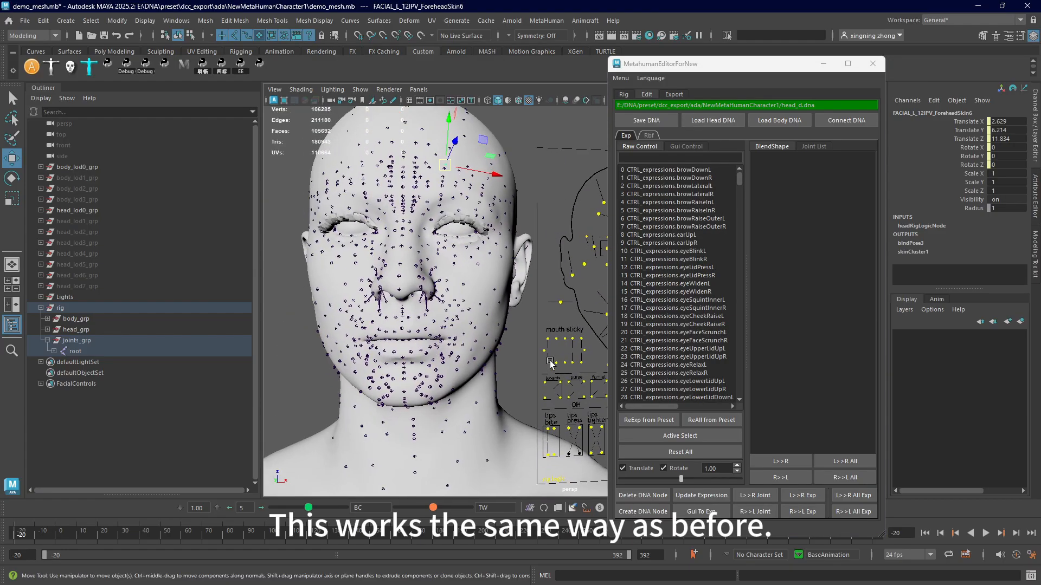
scroll(550, 361, "down", 1)
left_click(639, 496)
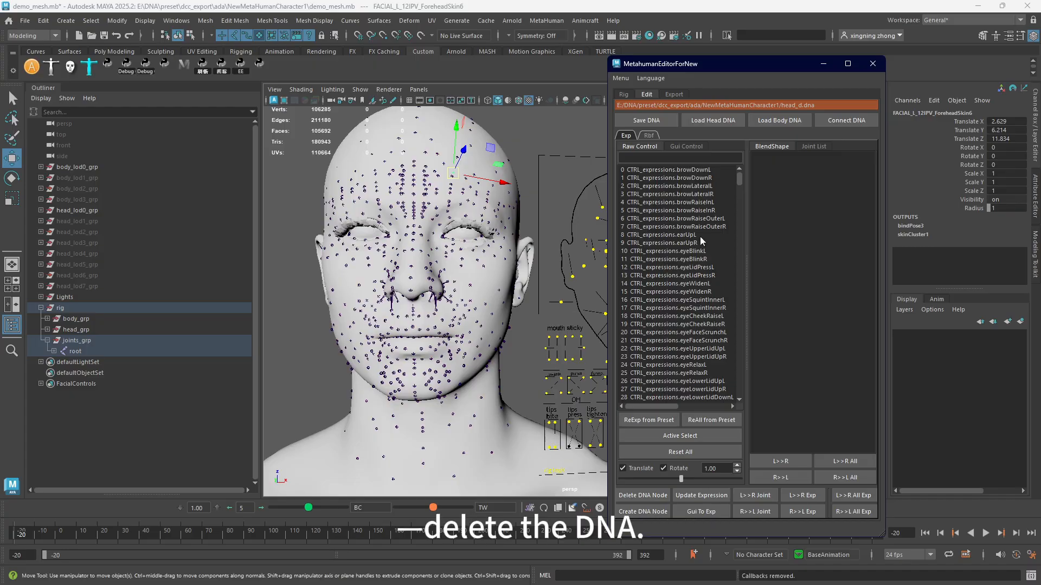
Increase the intensity of the CTRL_expressions.browDownL expression and update that expression.
left_click(672, 170)
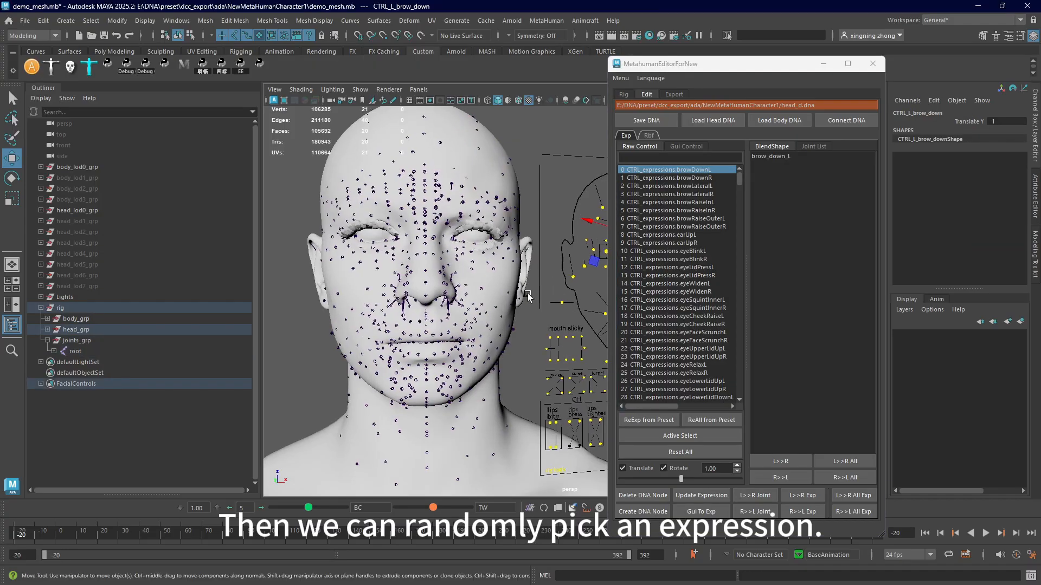
scroll(515, 299, "down", 3)
left_click_drag(506, 329, 500, 331, "alt")
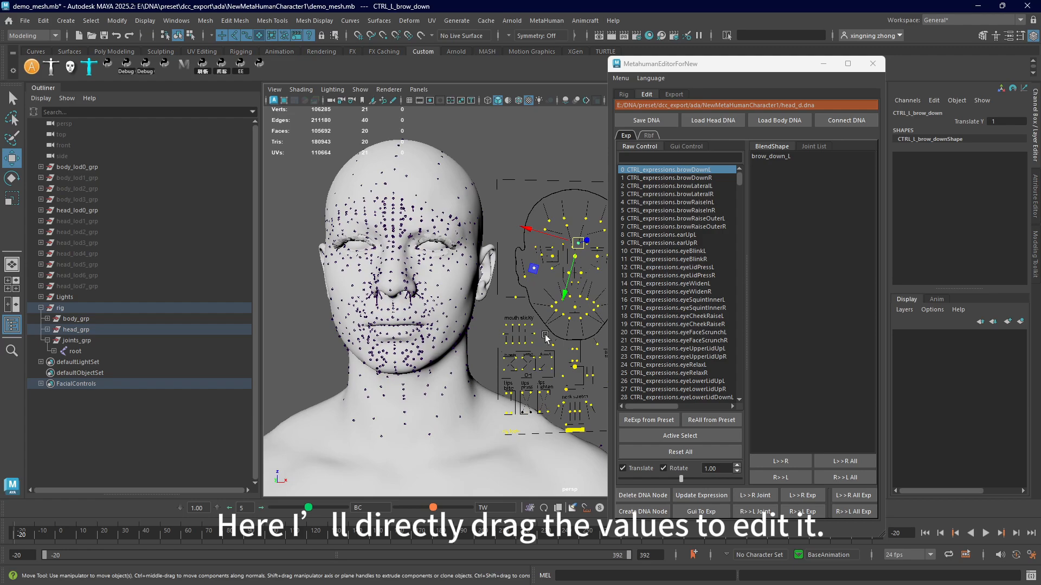
middle_click_drag(519, 343, 501, 340, "alt")
left_click_drag(681, 479, 731, 488)
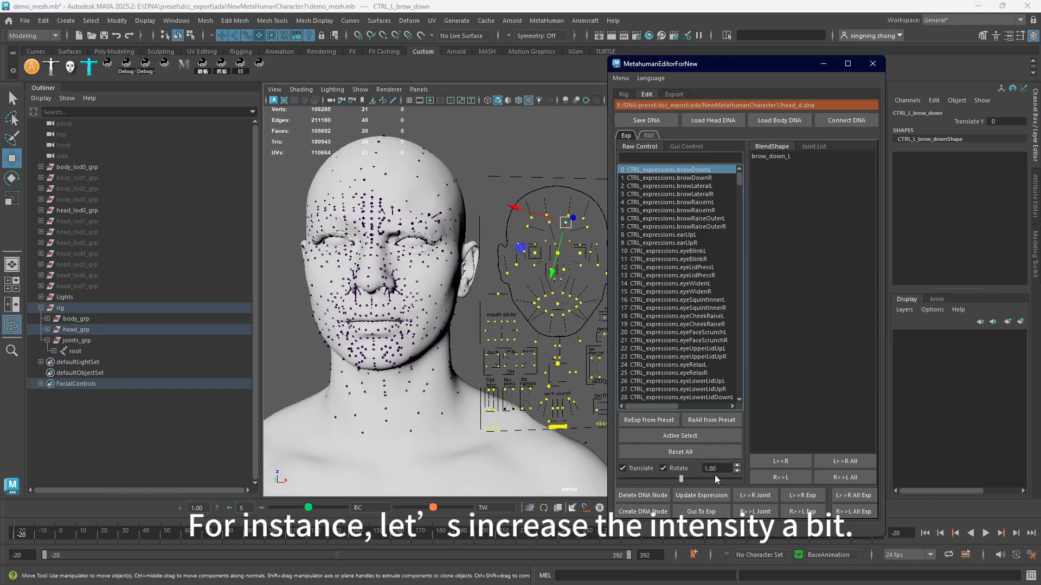
scroll(487, 389, "up", 3)
middle_click_drag(486, 389, 535, 406, "alt")
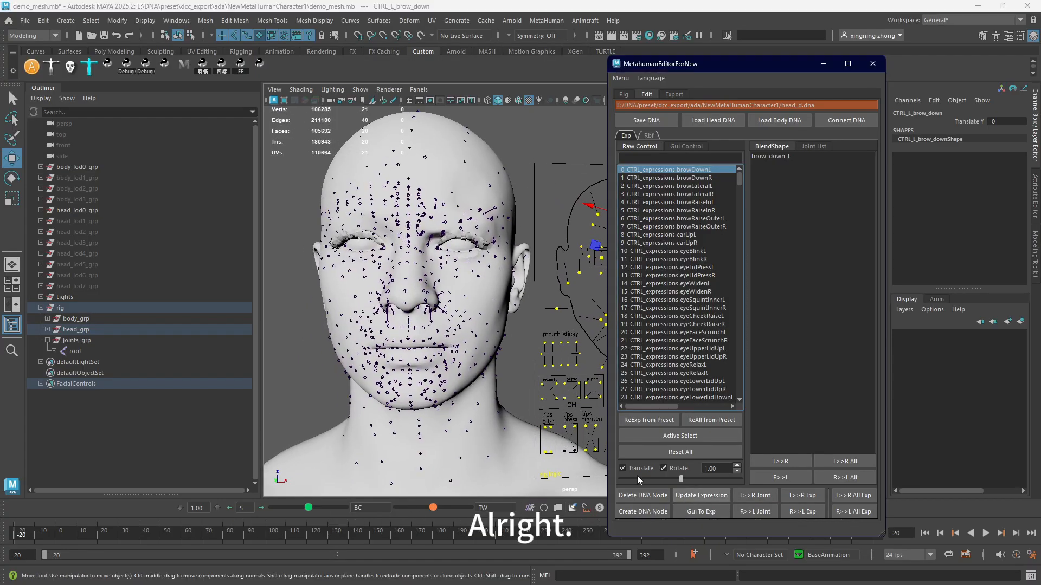
left_click(682, 493)
Save the head DNA file and recreate its DNA node.
left_click(651, 122)
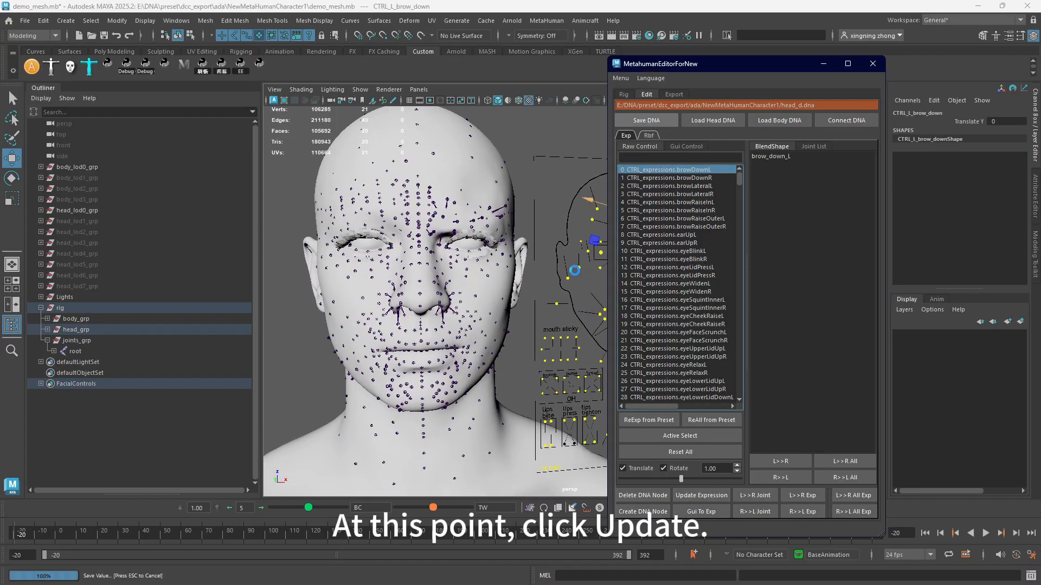
left_click_drag(498, 364, 500, 353, "alt")
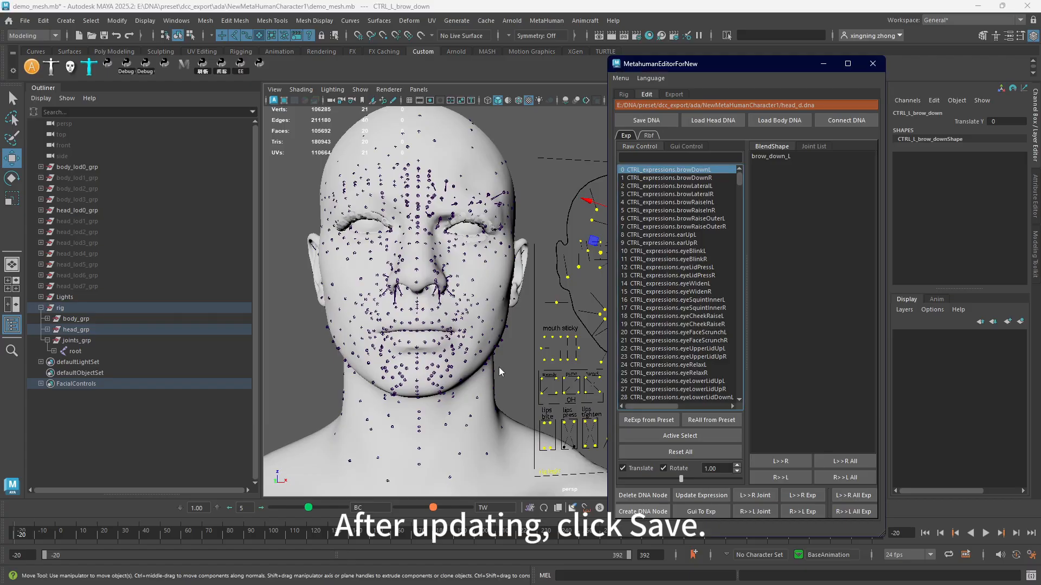
left_click(643, 511)
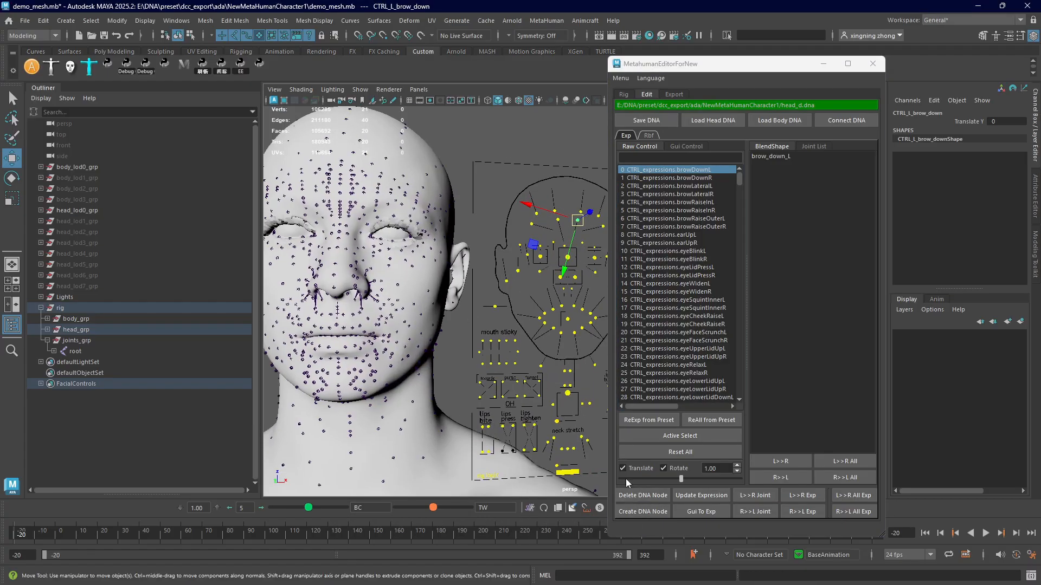
Pull the left brow-down control fully down to check the edited expression on the face.
left_click_drag(562, 259, 547, 337)
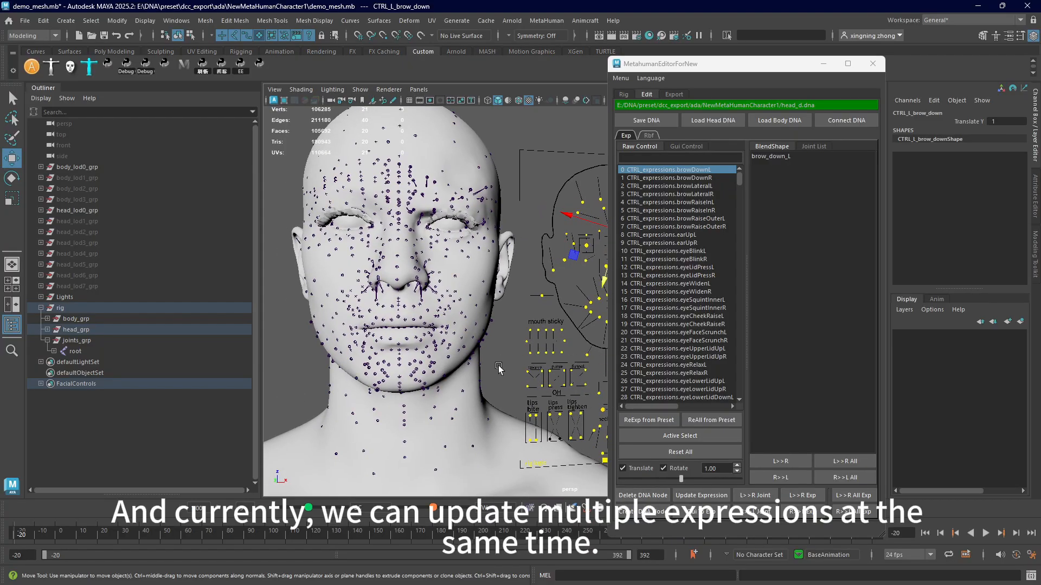
left_click_drag(498, 366, 494, 367, "alt")
middle_click_drag(500, 368, 511, 394, "alt")
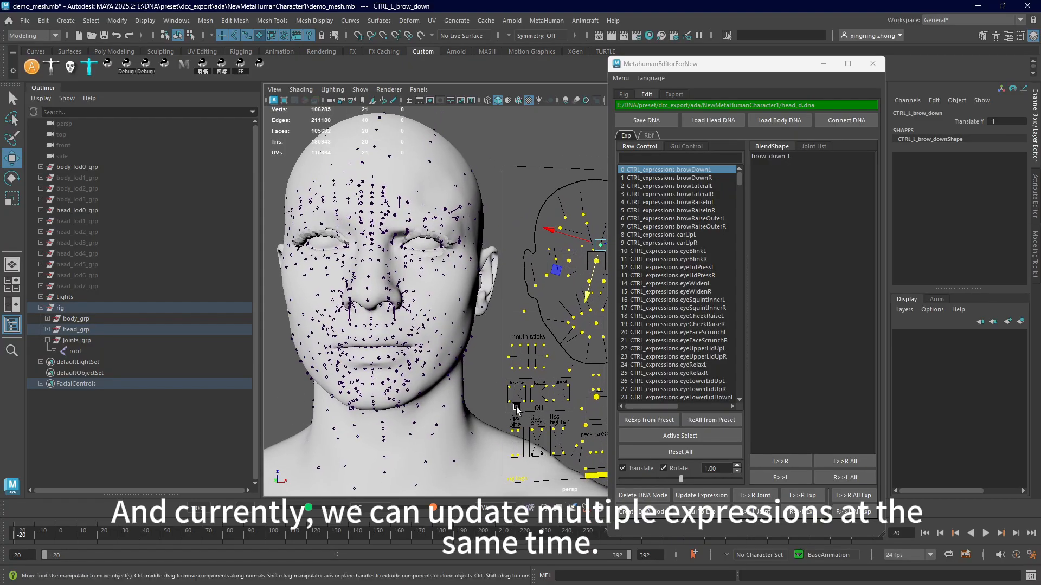
left_click_drag(517, 408, 514, 407, "alt")
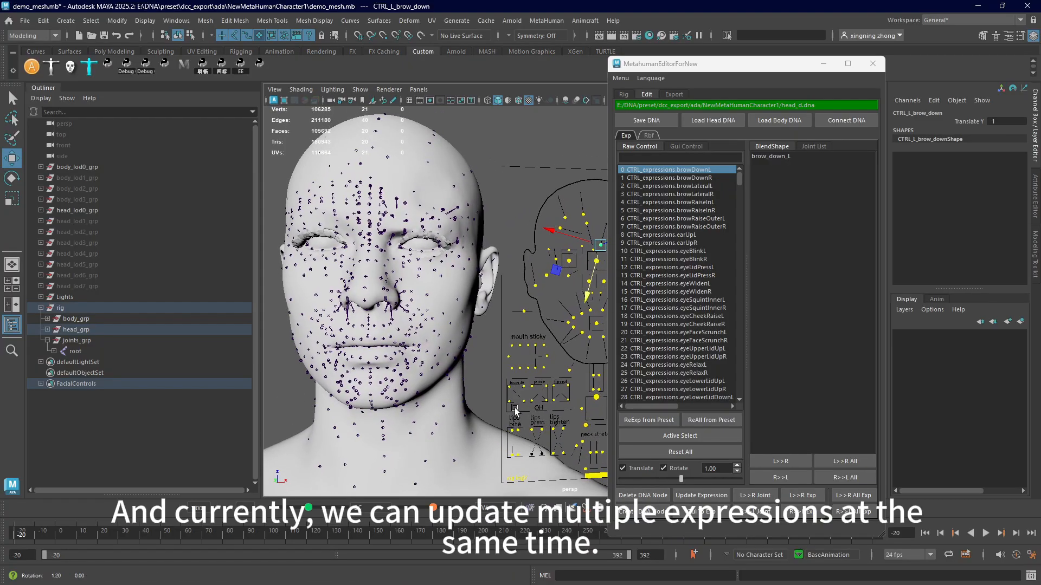
Delete the DNA node again, then increase the intensity of CTRL_expressions.browDownR and update it.
left_click(649, 494)
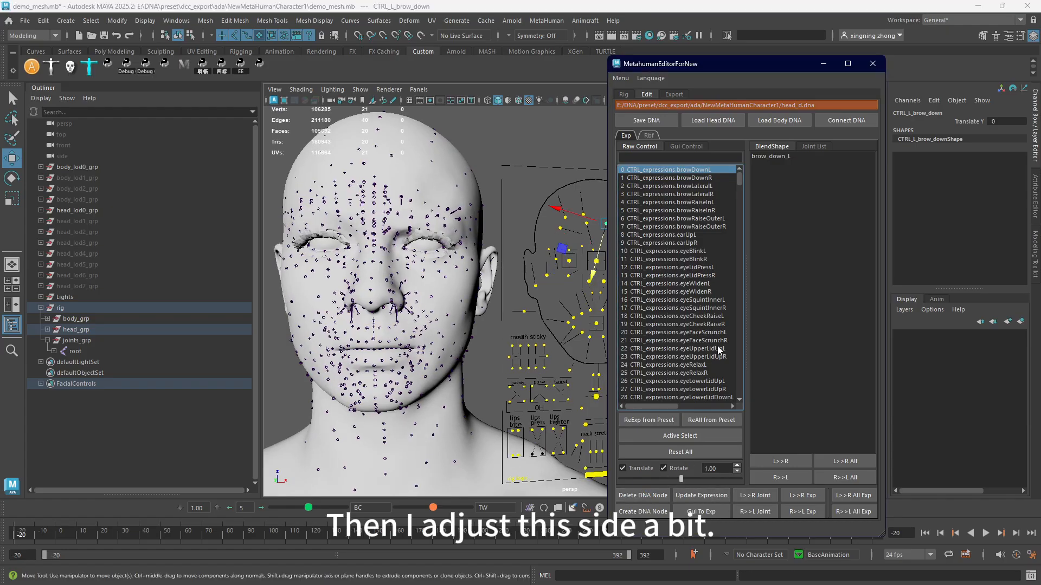
left_click(706, 178)
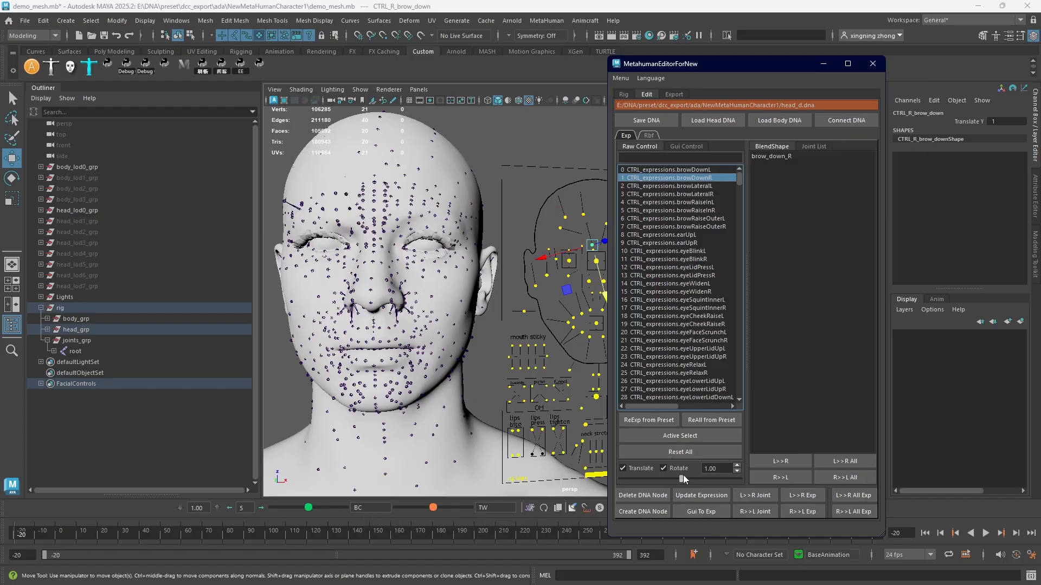
left_click_drag(682, 478, 723, 481)
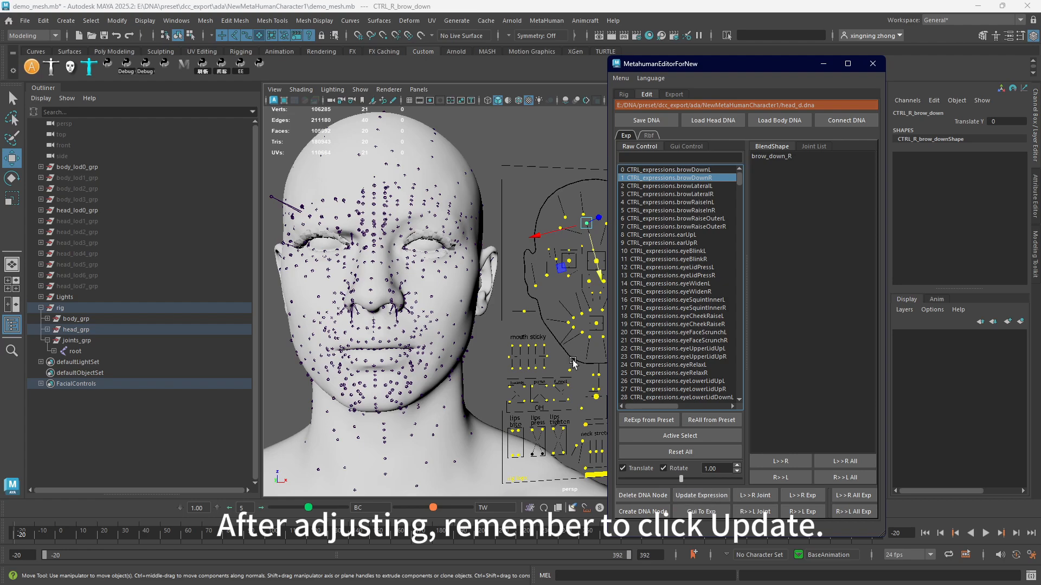
left_click(702, 496)
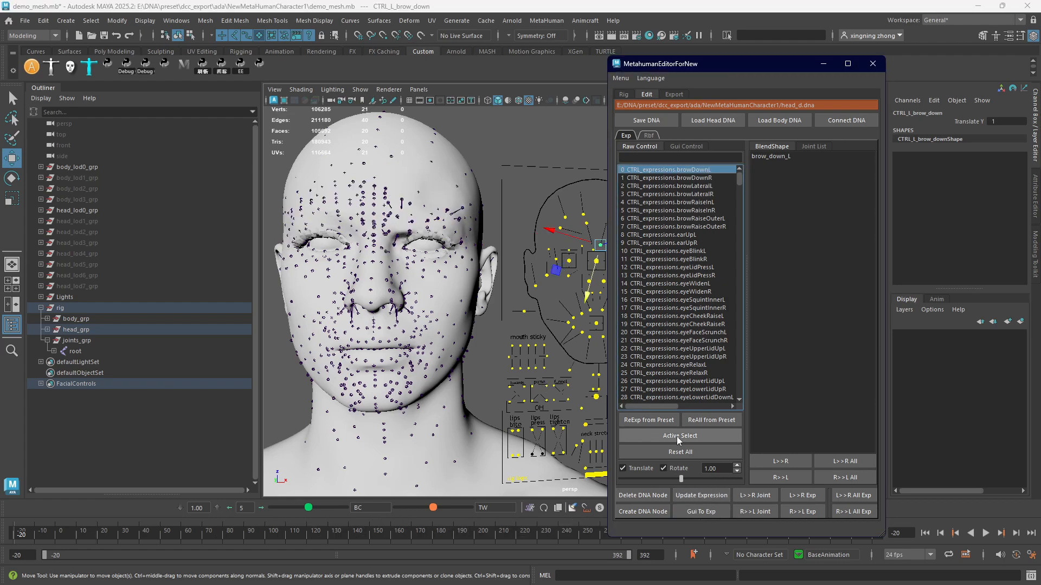
Lower the intensity of CTRL_expressions.browDownL and update that expression.
mouse_move(681, 478)
left_mouse_down()
mouse_move(717, 480)
mouse_move(680, 479)
left_mouse_up()
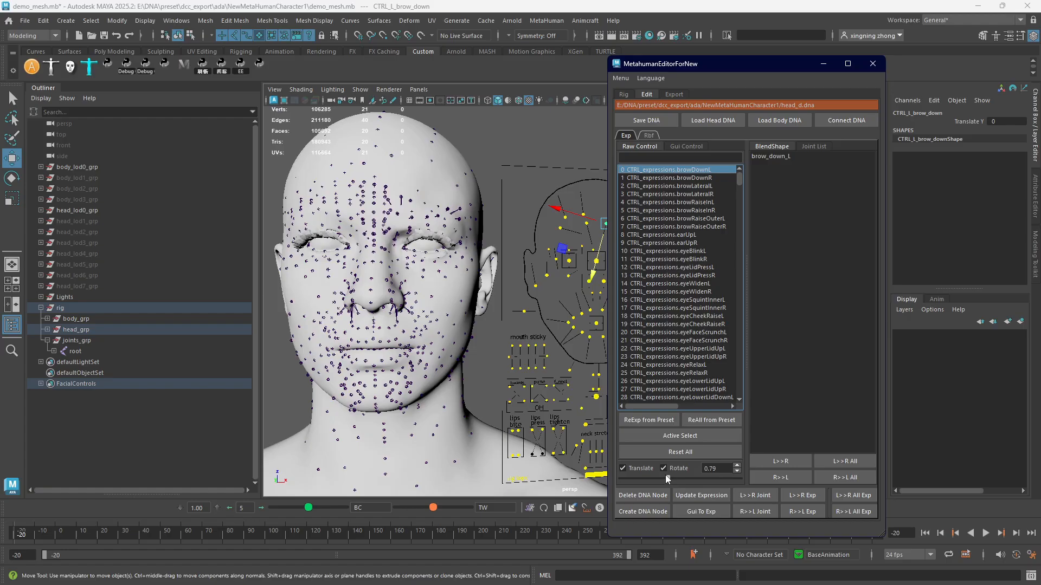
left_click(703, 494)
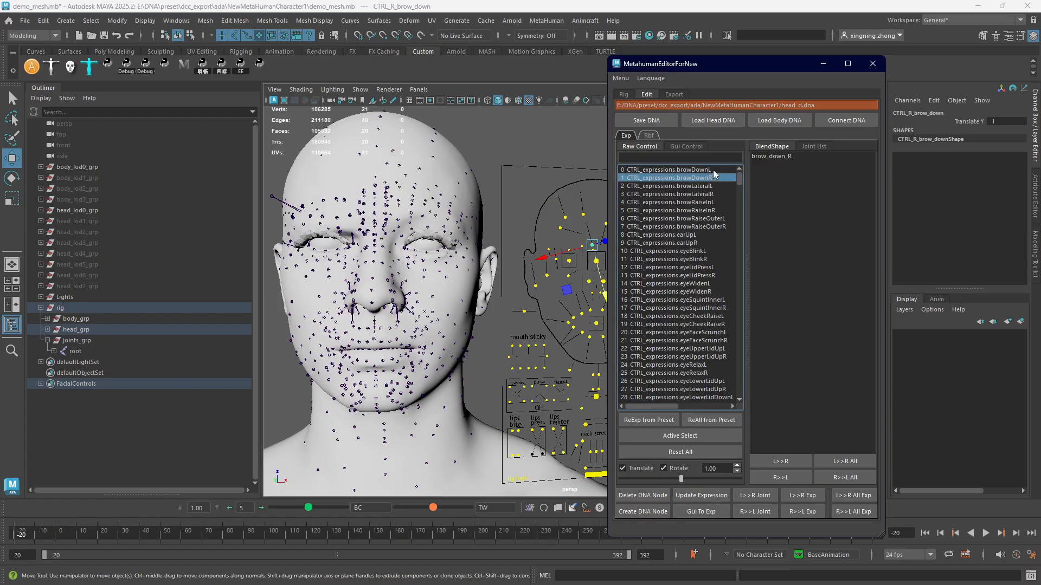
Activate browDownL and browDownR together to inspect both brows on the face.
left_click(713, 170)
left_click(713, 177, "ctrl")
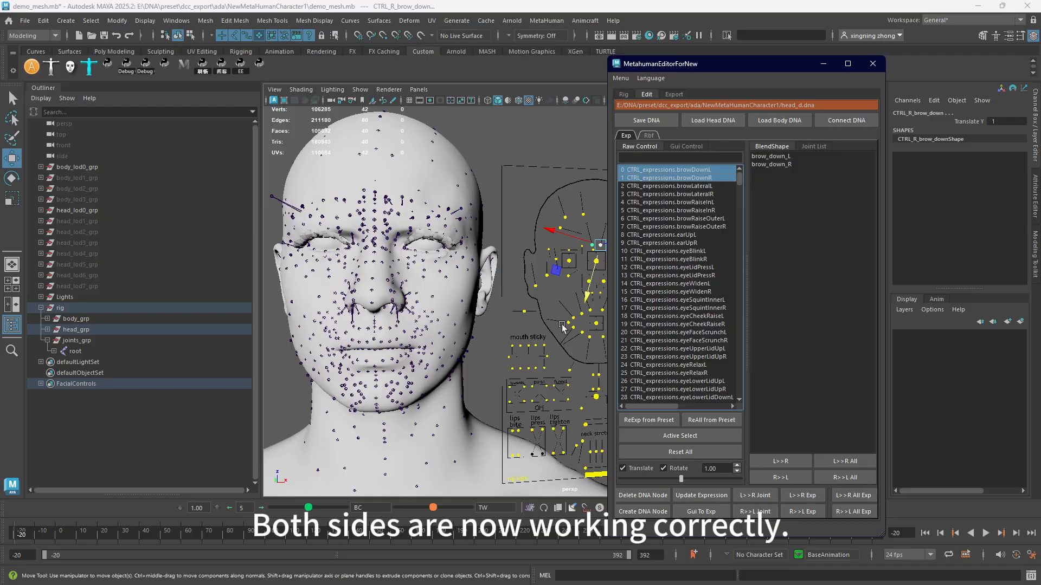
middle_click_drag(562, 325, 579, 307, "alt")
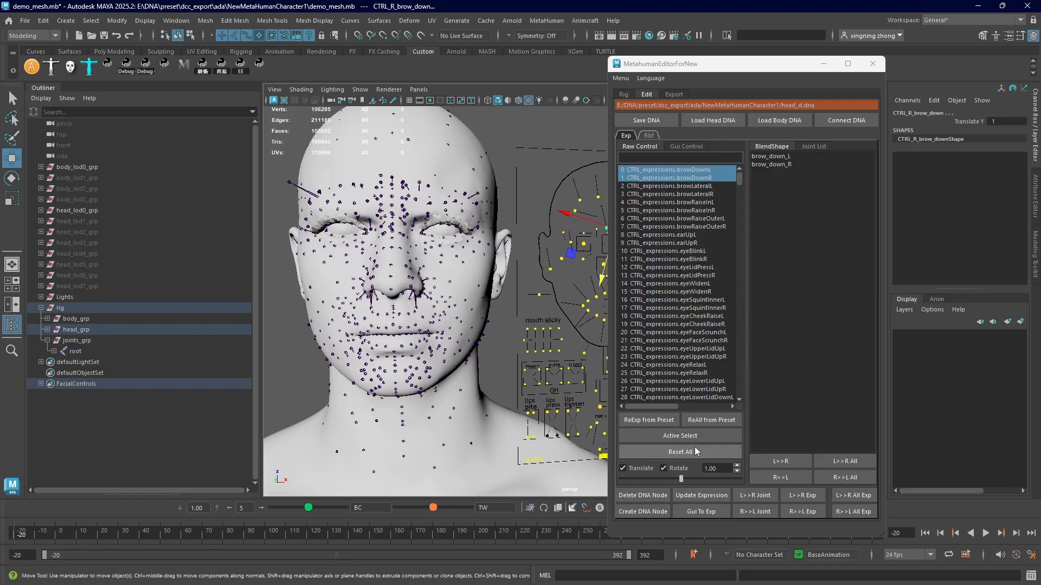
Activate the CTRL_expressions.browLateralL expression and recreate the head's DNA node.
left_click(697, 187)
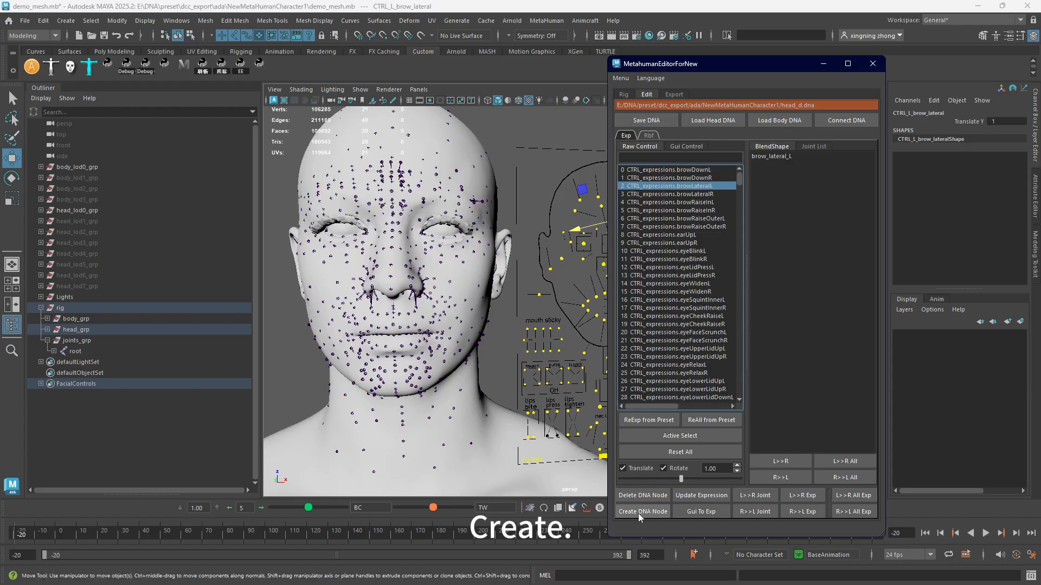
middle_click_drag(519, 354, 470, 363, "alt")
middle_click_drag(543, 327, 553, 320, "alt")
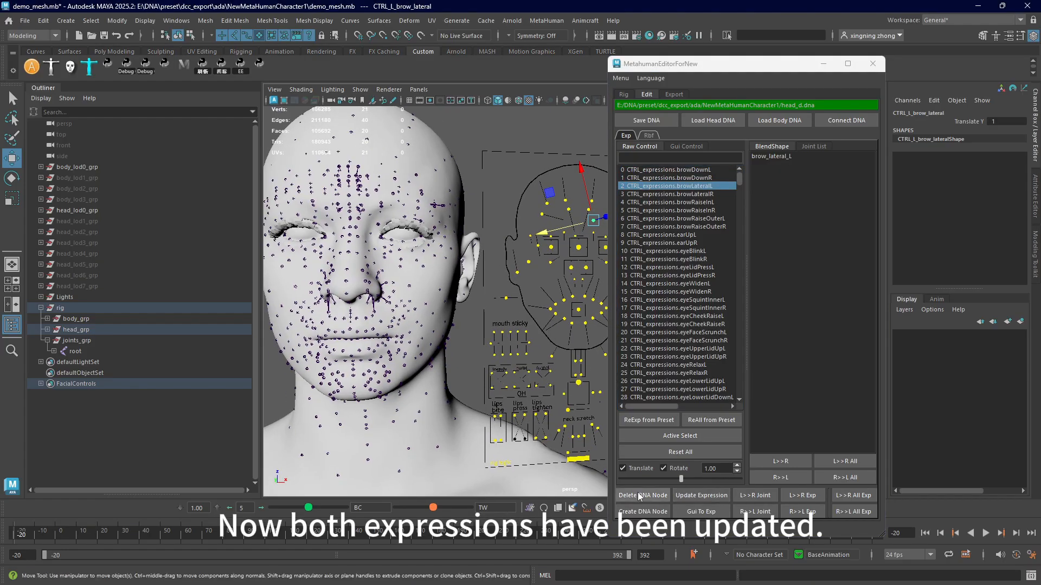
Delete the recreated DNA node so the head's expressions can be edited again.
left_click(671, 244)
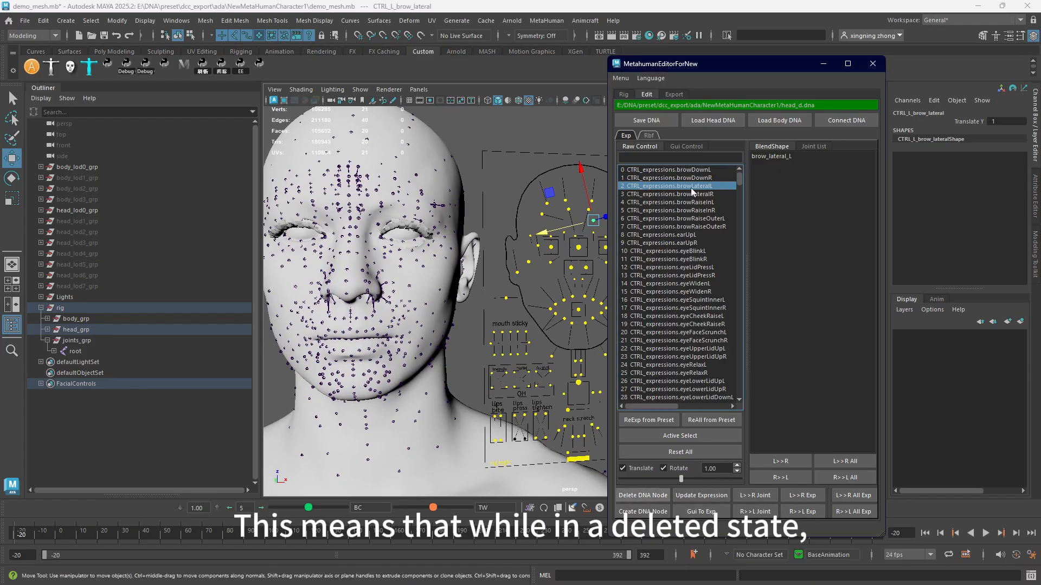
middle_click_drag(498, 316, 532, 305, "alt")
left_click(645, 511)
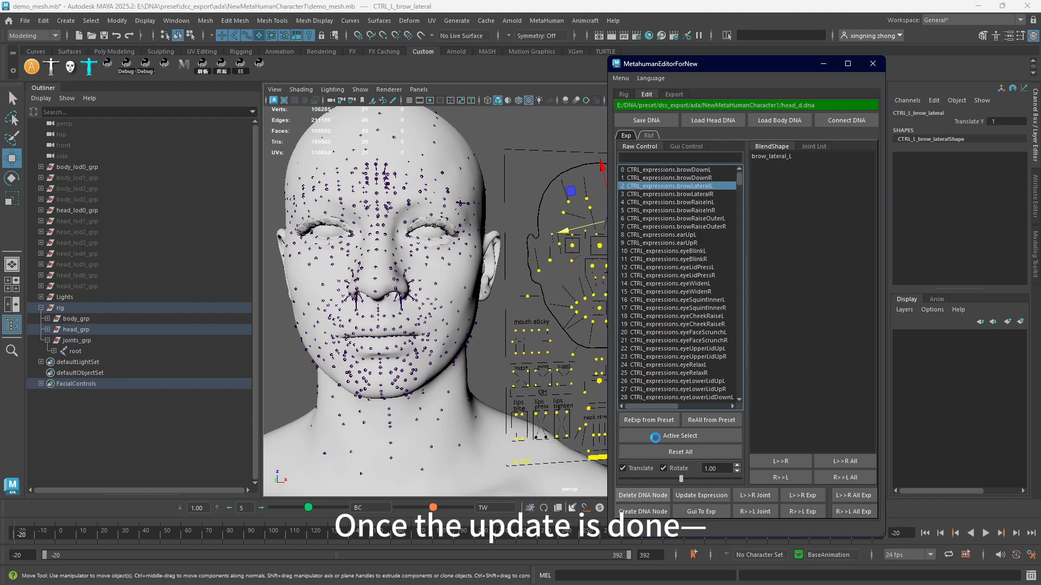
Open the brow_down_L blendshape of browDownL in the Shape Editor and enable editing of that target.
left_click(704, 169)
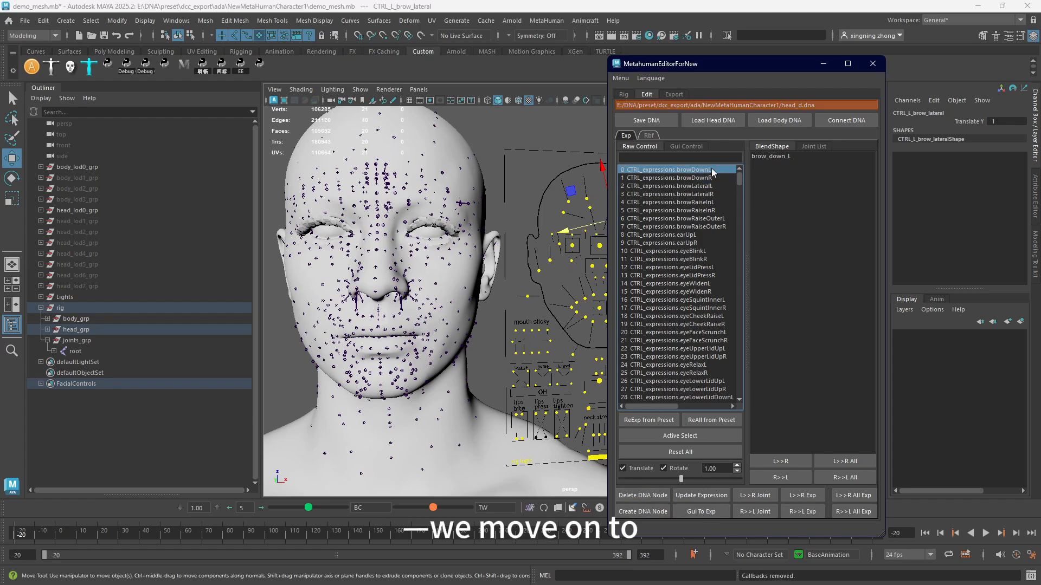
double_click(780, 157)
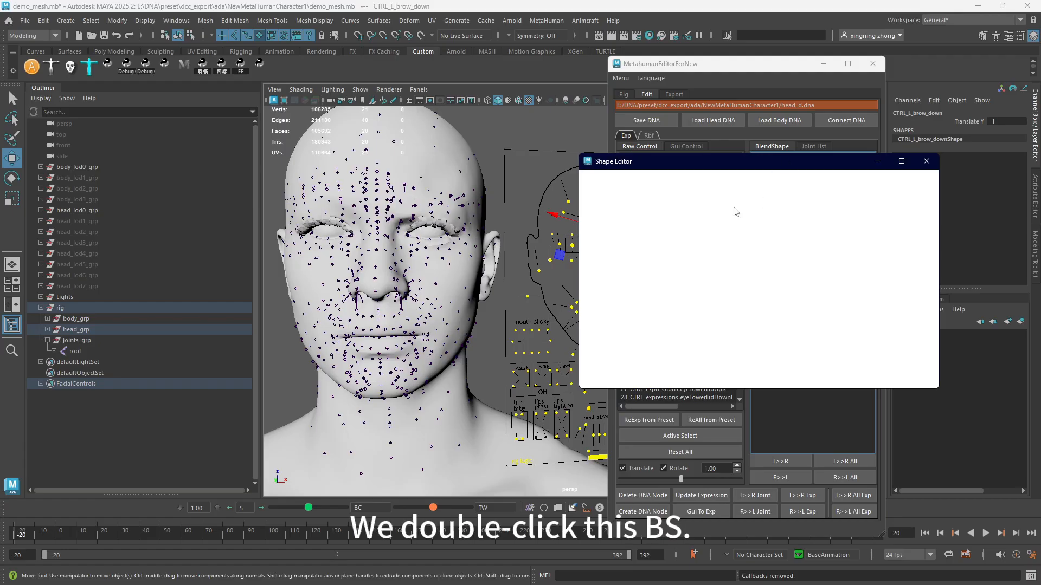
left_click_drag(766, 162, 317, 129)
left_click(200, 201)
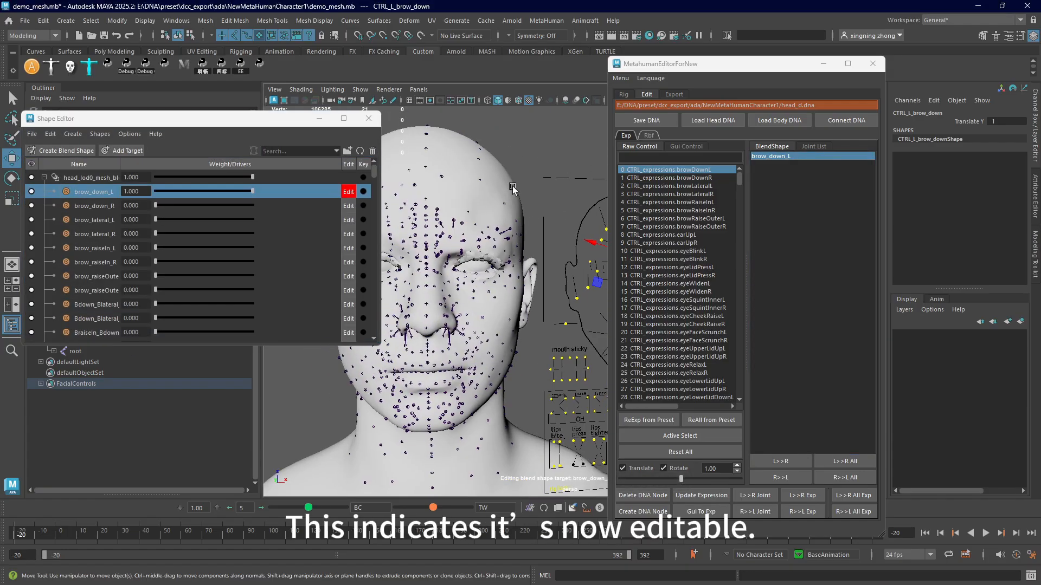
Isolate the head mesh in the viewport and switch it to vertex editing.
left_click(512, 231)
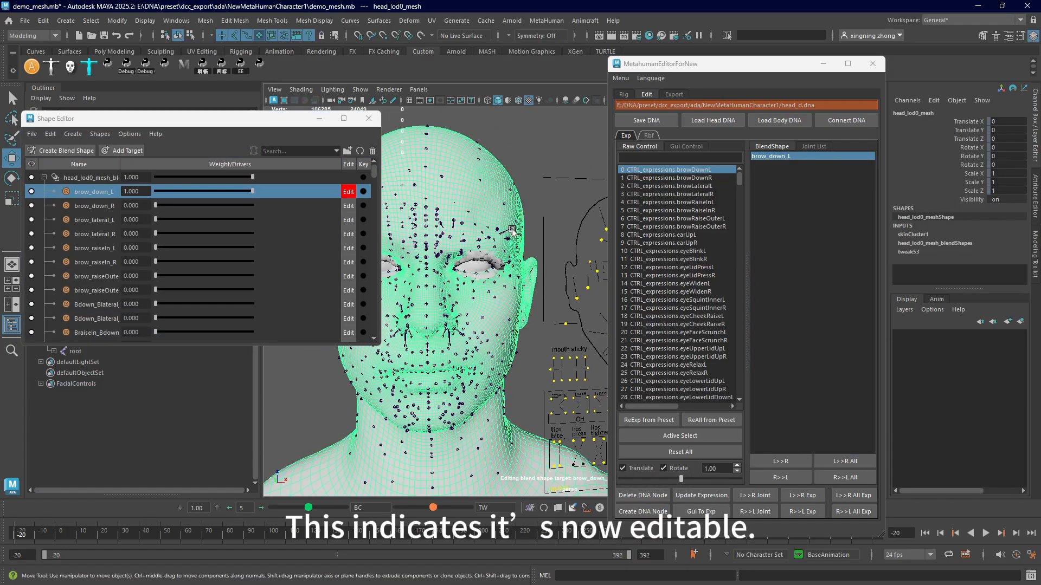
left_click_drag(645, 66, 726, 69)
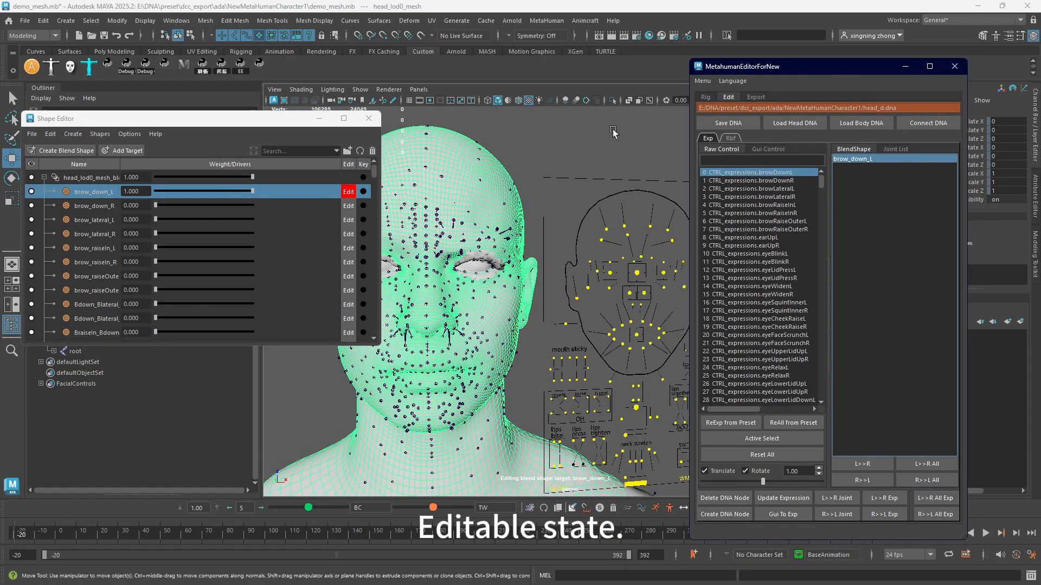
left_click(612, 101)
right_click(549, 262)
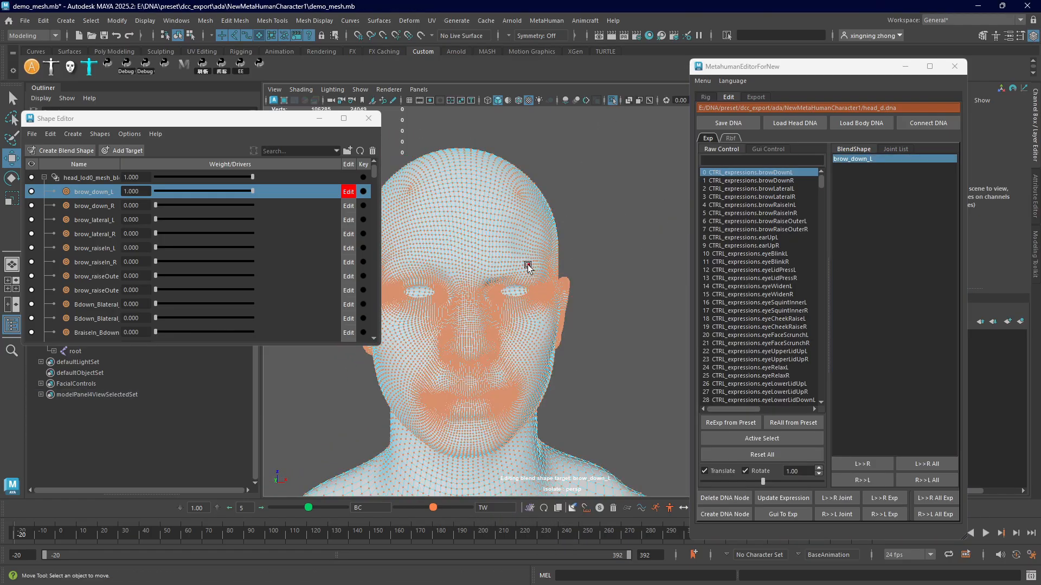
Pull the vertices above the character's left brow far out sideways using soft selection, and return to object mode.
left_click(524, 264)
key("b")
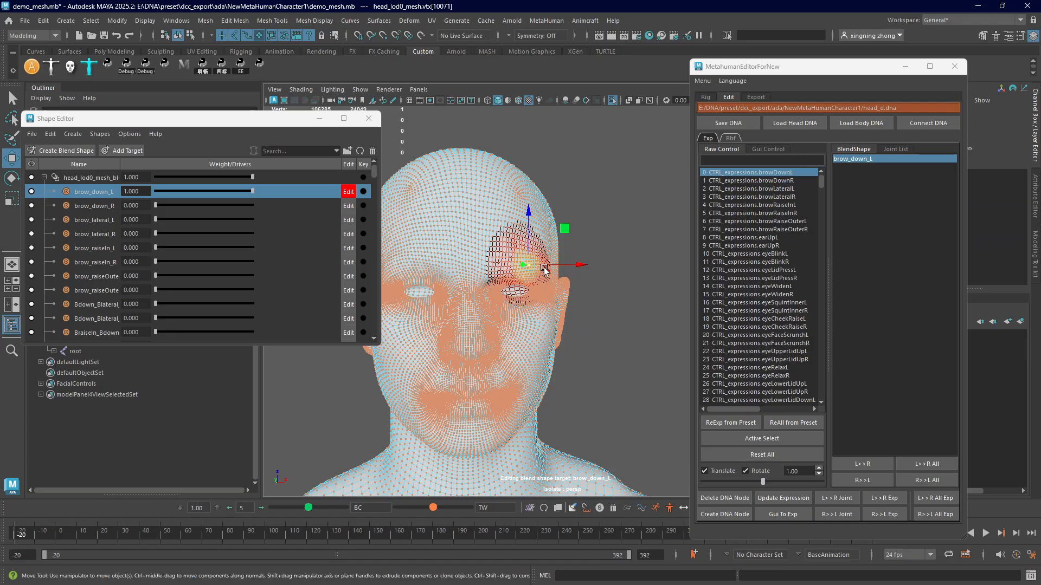
left_click_drag(547, 265, 626, 261)
key("q")
mouse_move(532, 253)
right_mouse_down()
mouse_move(595, 218)
mouse_move(629, 178)
right_mouse_up()
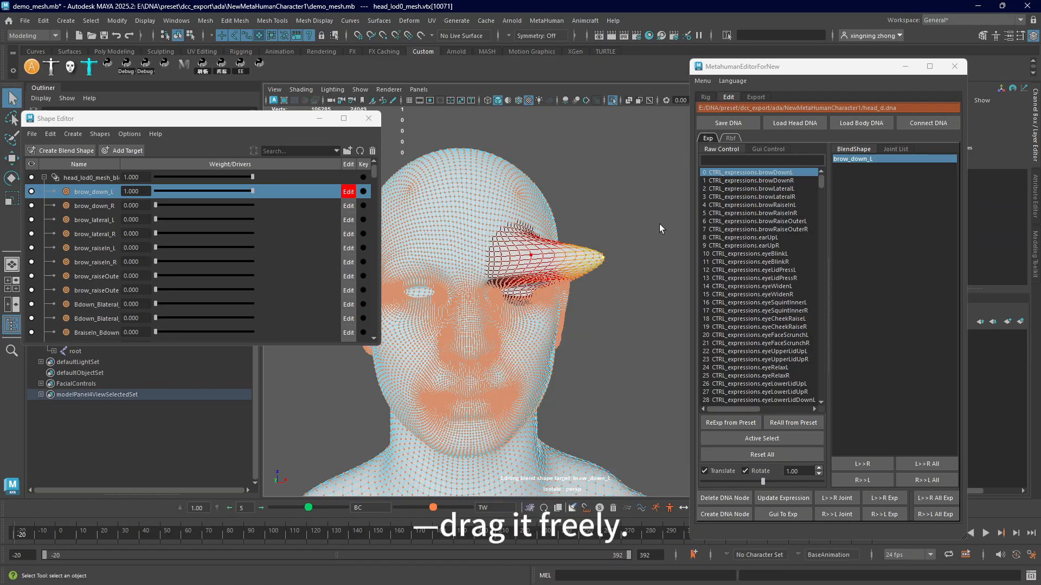
Turn off editing of the brow_down_L target and close the Shape Editor.
left_click(660, 227)
left_click(556, 264)
left_click(349, 192)
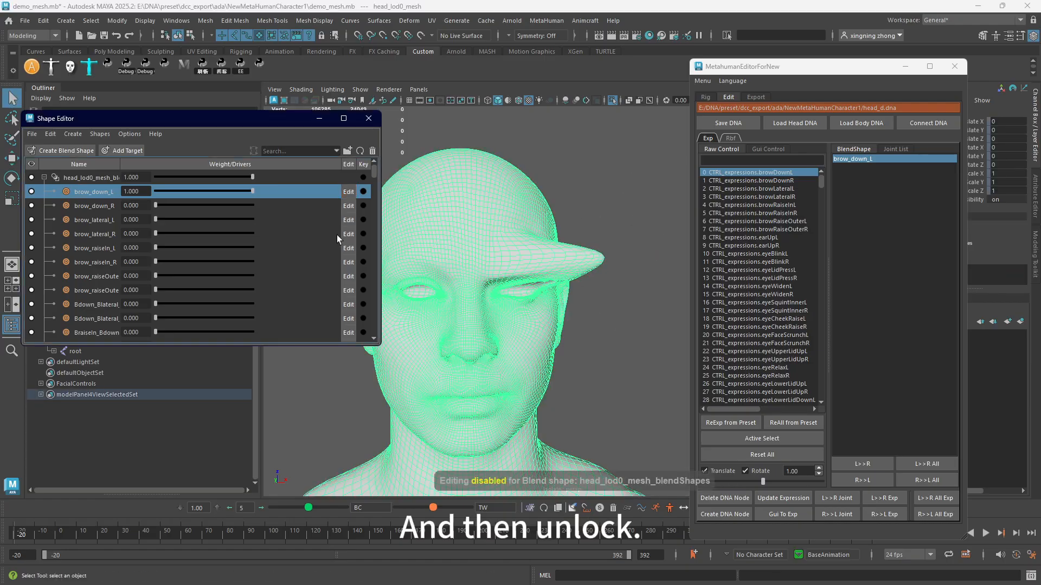
left_click(368, 118)
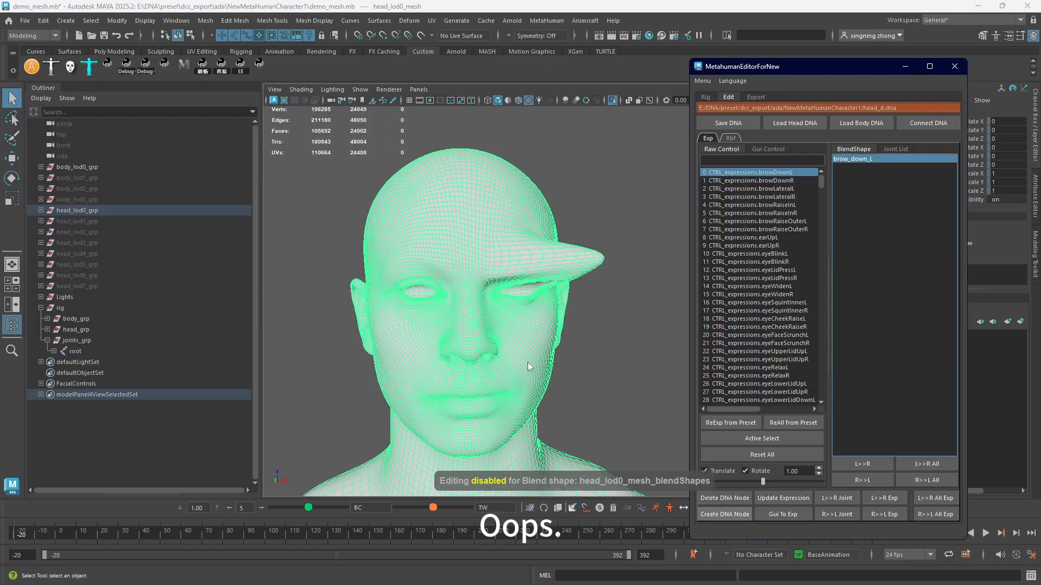
Recreate the head's DNA node and check the browDownR and browDownL expressions on the mesh.
left_click(793, 181)
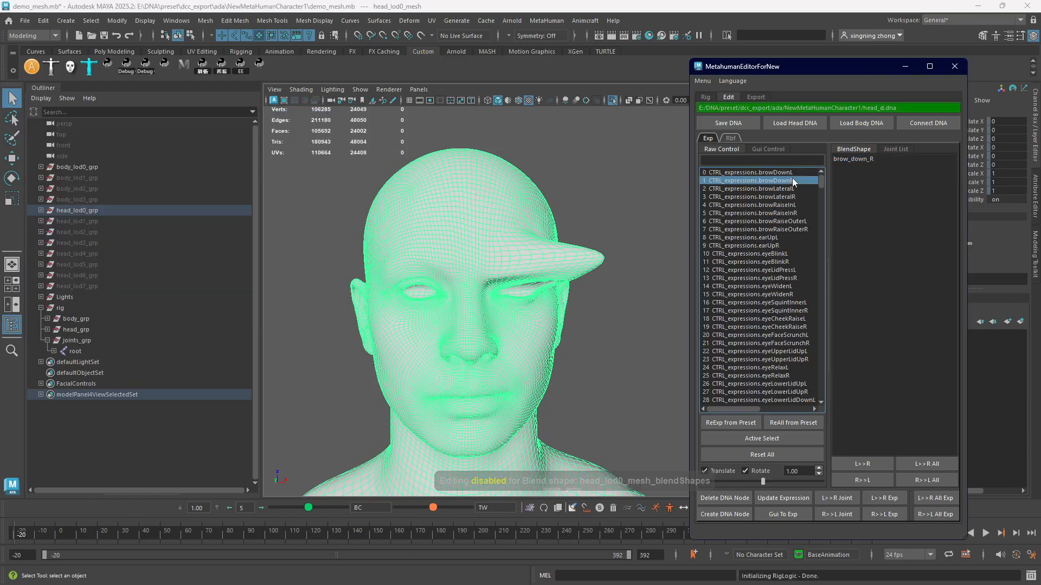
left_click(794, 174)
left_click_drag(588, 318, 572, 334, "alt")
left_click(525, 342)
left_click(564, 362)
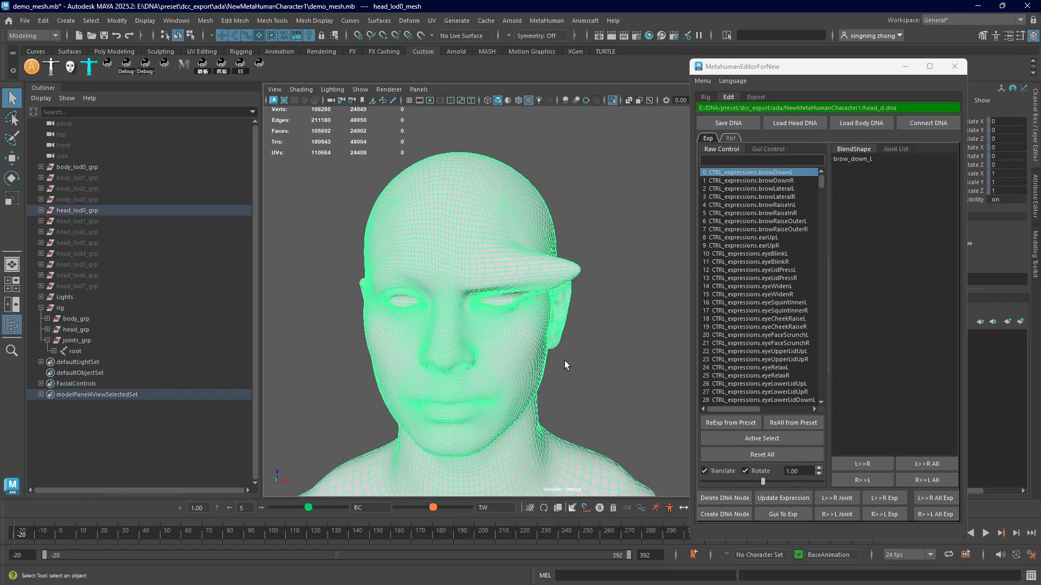
Examine the browDownR and browLateralL expressions and the options for restoring expressions from the preset.
left_click(796, 180)
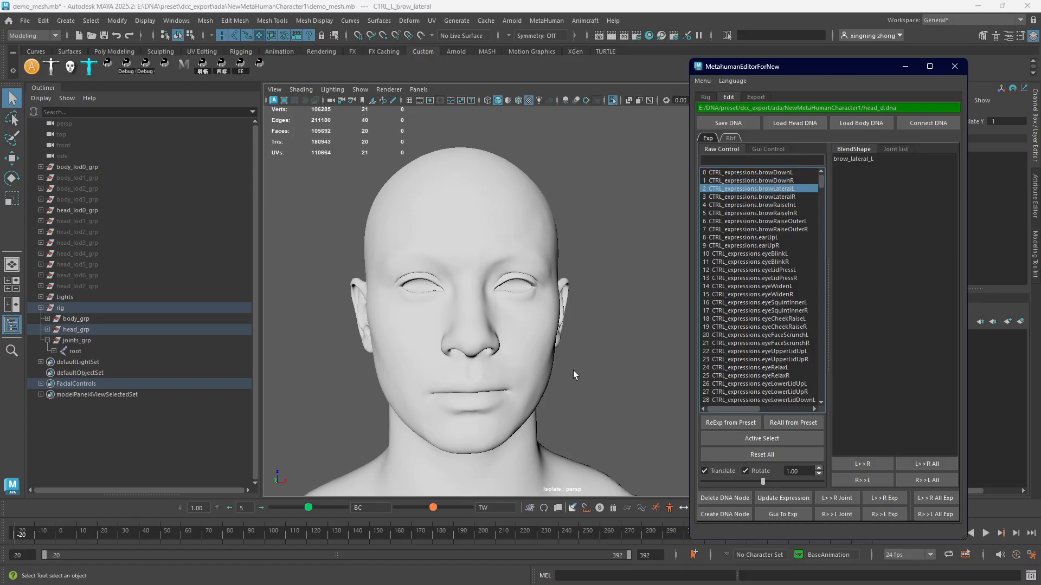
middle_click_drag(574, 374, 607, 340, "alt")
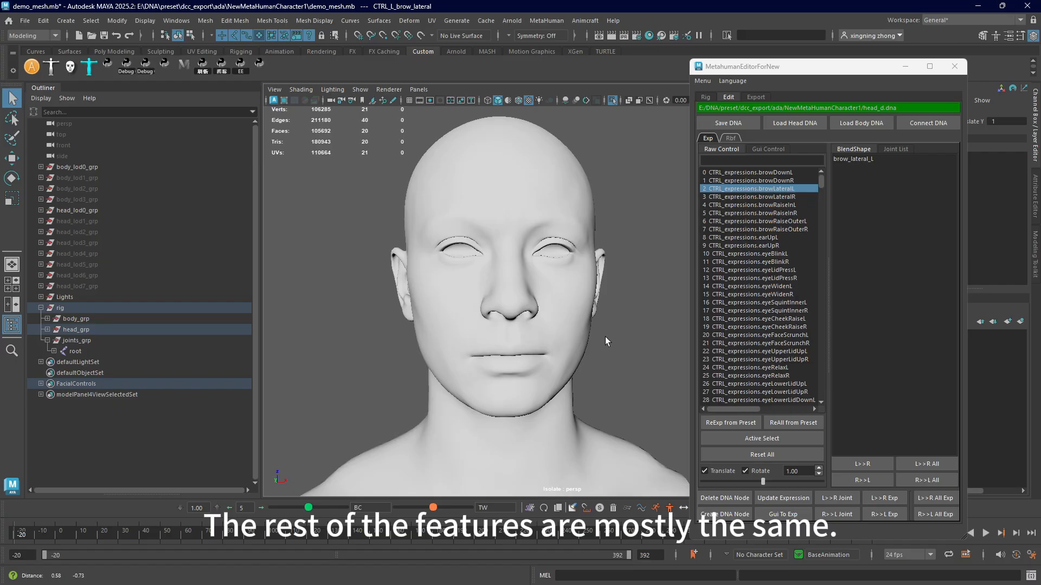
left_click(730, 424)
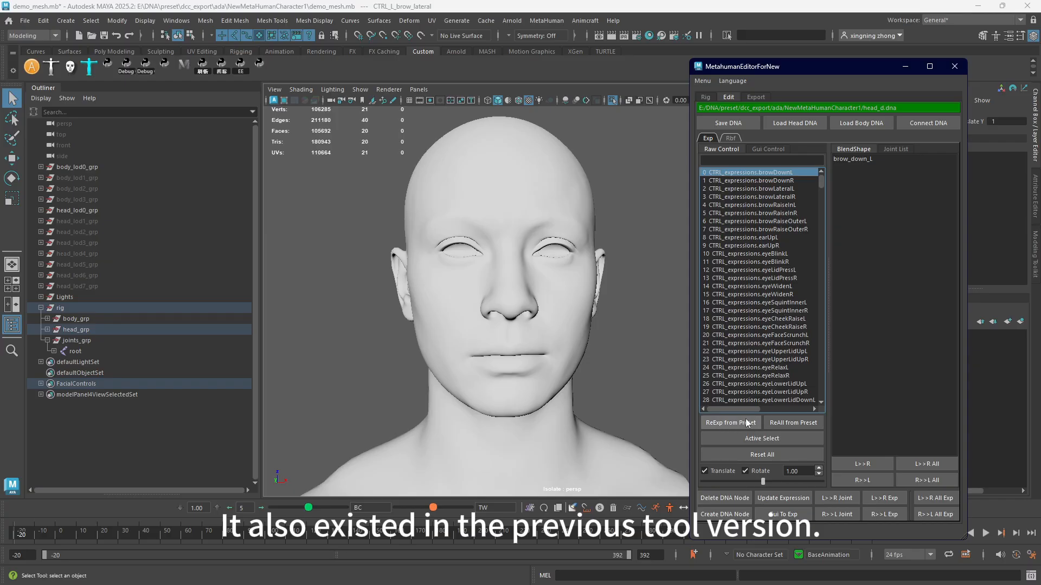
left_click(708, 96)
left_click(727, 99)
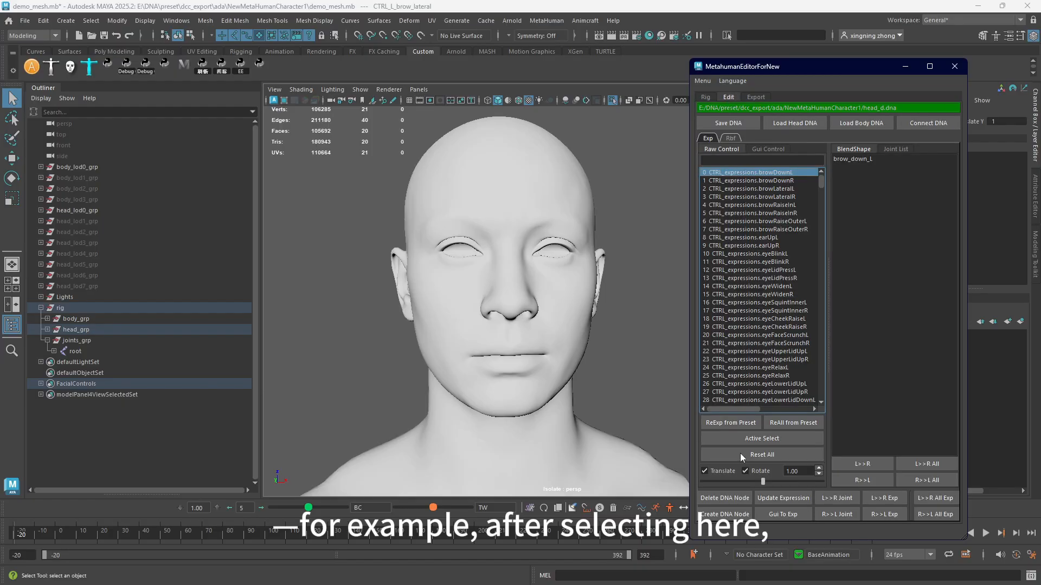
Activate the browDownL expression and compare its edited shape with browDownR.
left_click_drag(657, 312, 602, 282, "alt")
left_click(783, 174)
double_click(782, 174)
left_click_drag(663, 336, 650, 337, "alt")
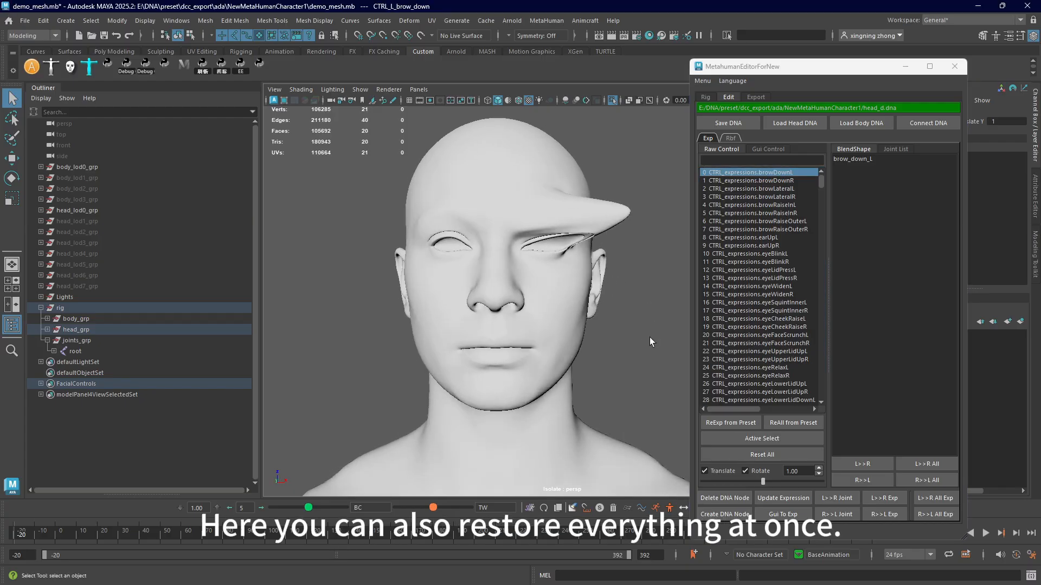
left_click(773, 181)
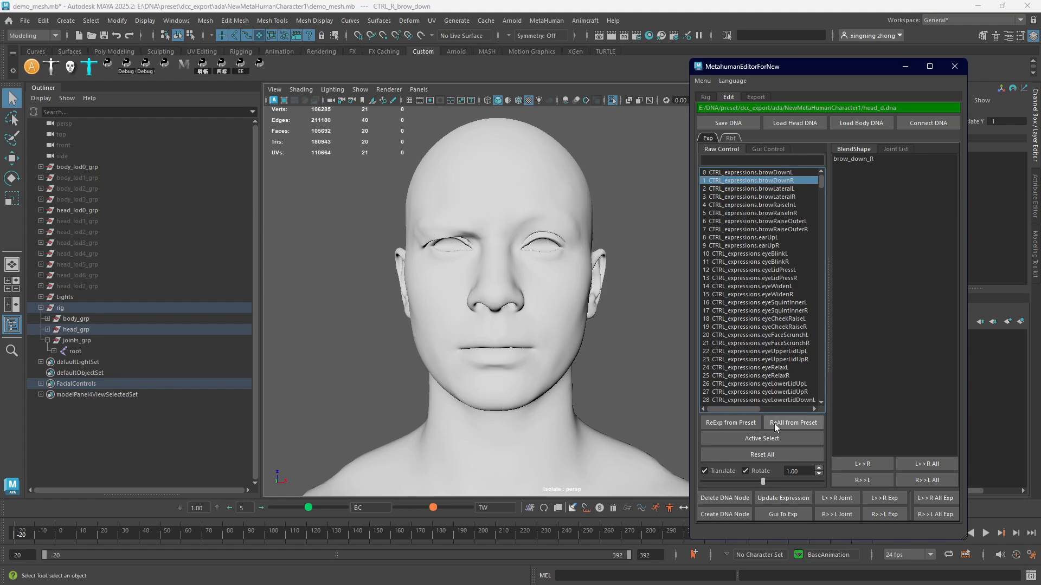
Activate the browLateralL expression and examine the single and batch blendshape mirroring options.
left_click(629, 385, "alt")
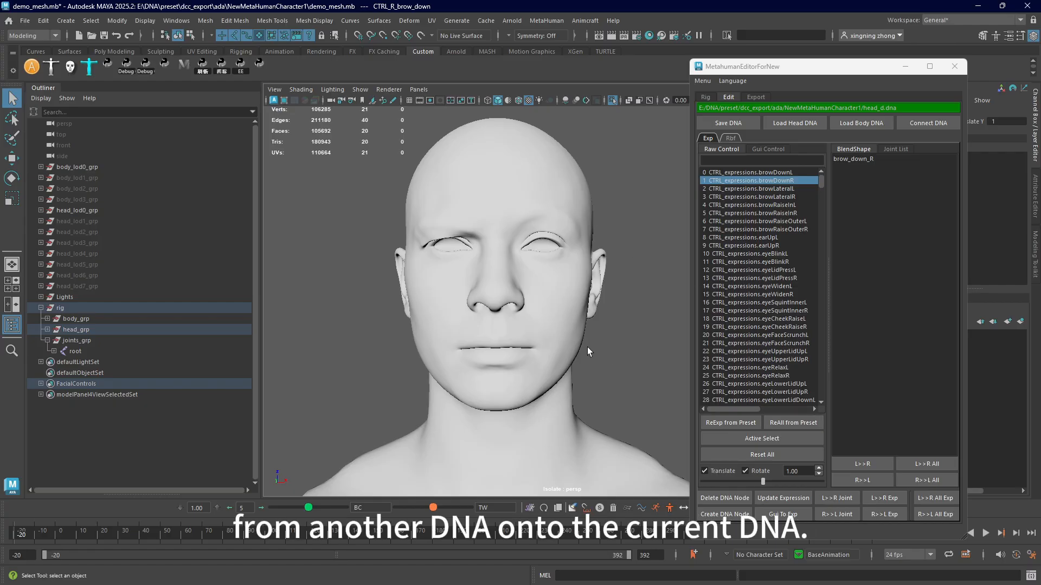
left_click_drag(588, 348, 585, 338, "alt")
left_click(779, 173)
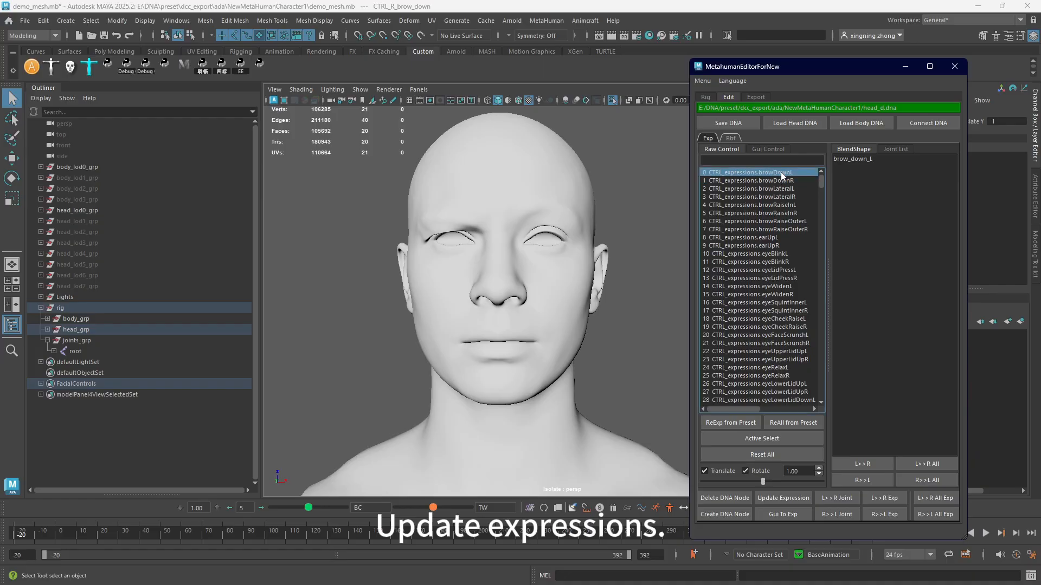
left_click(785, 189)
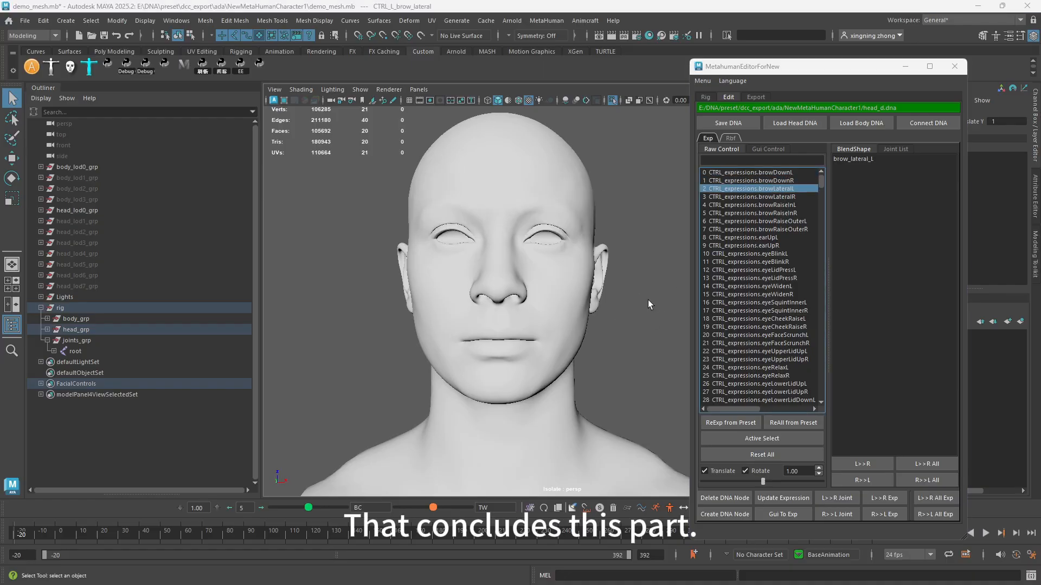
middle_click_drag(623, 345, 637, 335, "alt")
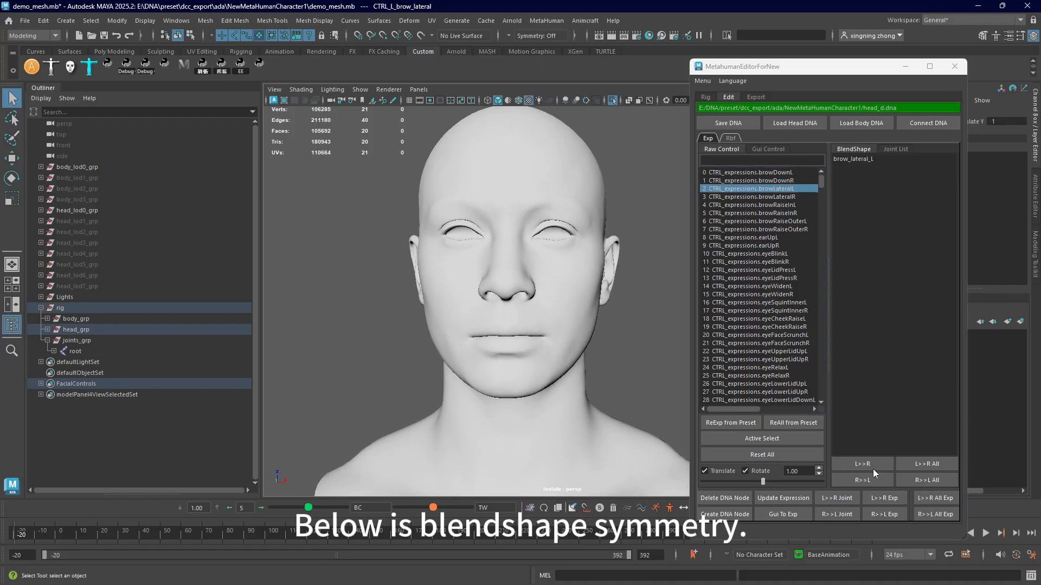
left_click(928, 464)
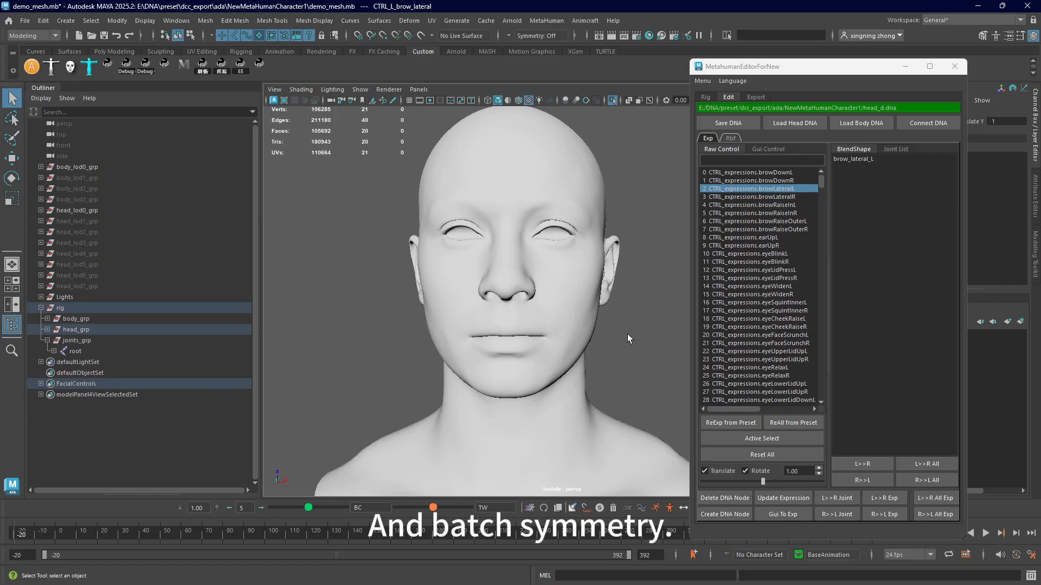
mouse_move(628, 334)
middle_mouse_down("alt")
mouse_move(637, 334)
mouse_move(603, 301)
mouse_move(644, 339)
middle_mouse_up("alt")
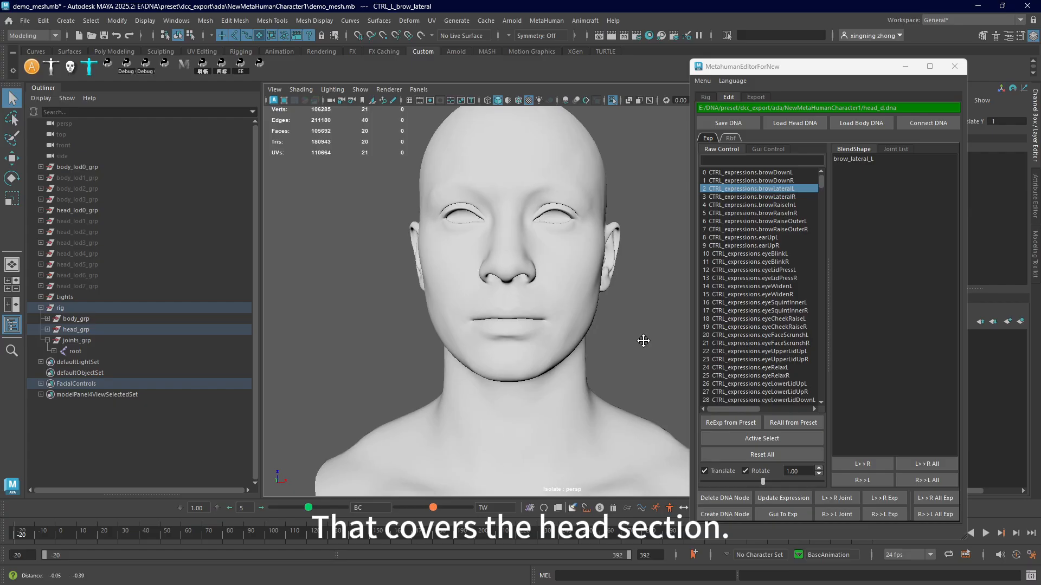
Load the body DNA and turn off viewport isolation to show the whole character.
left_click(876, 127)
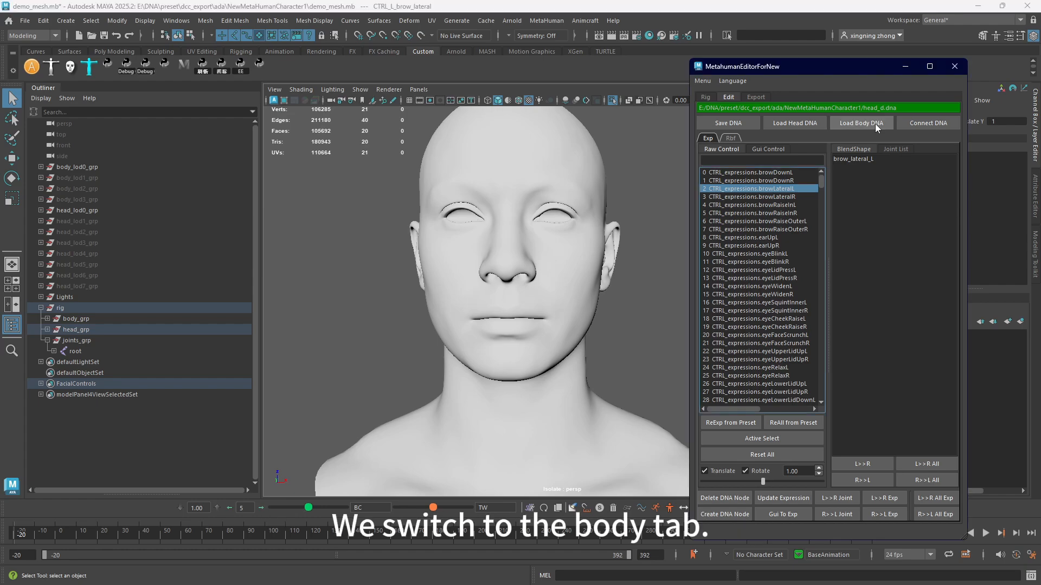
scroll(593, 321, "down", 5)
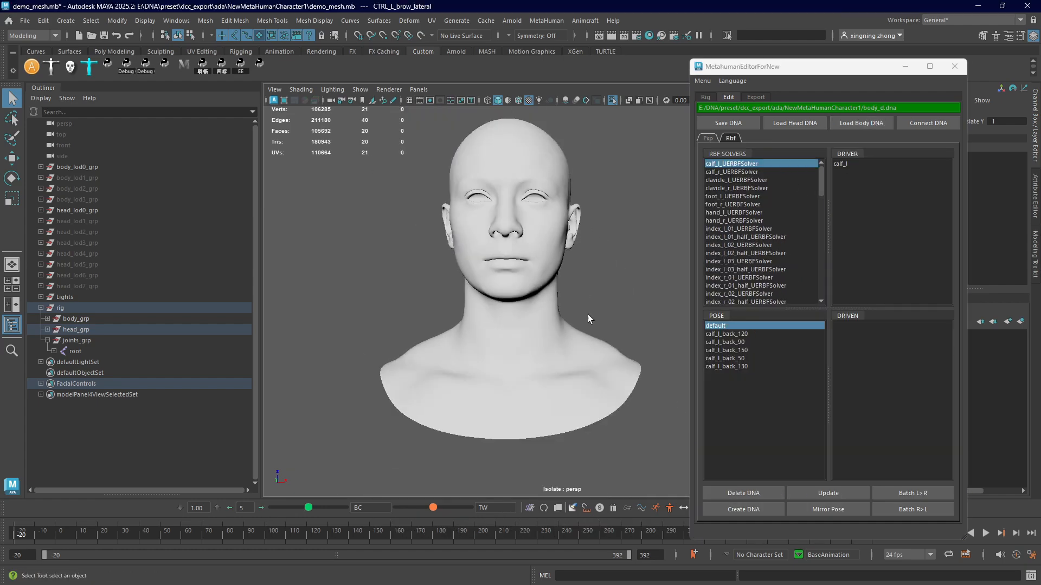
left_click(613, 103)
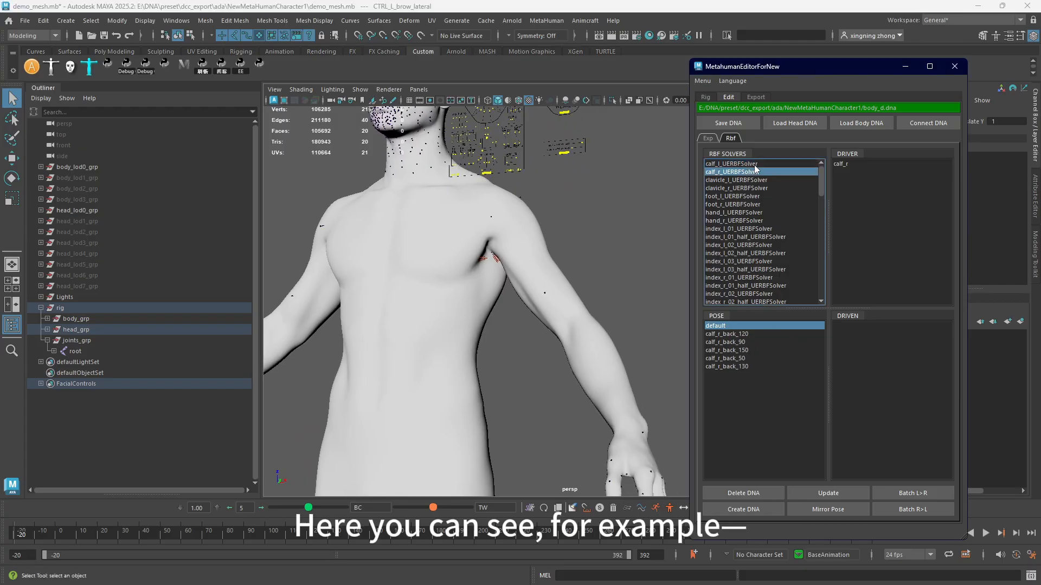
Apply the calf_l_back_120 pose of calf_l_UERBFSolver and display the joints through the body mesh.
middle_click_drag(535, 355, 556, 296, "alt")
scroll(556, 295, "down", 5)
middle_click_drag(518, 436, 553, 374, "alt")
double_click(726, 334)
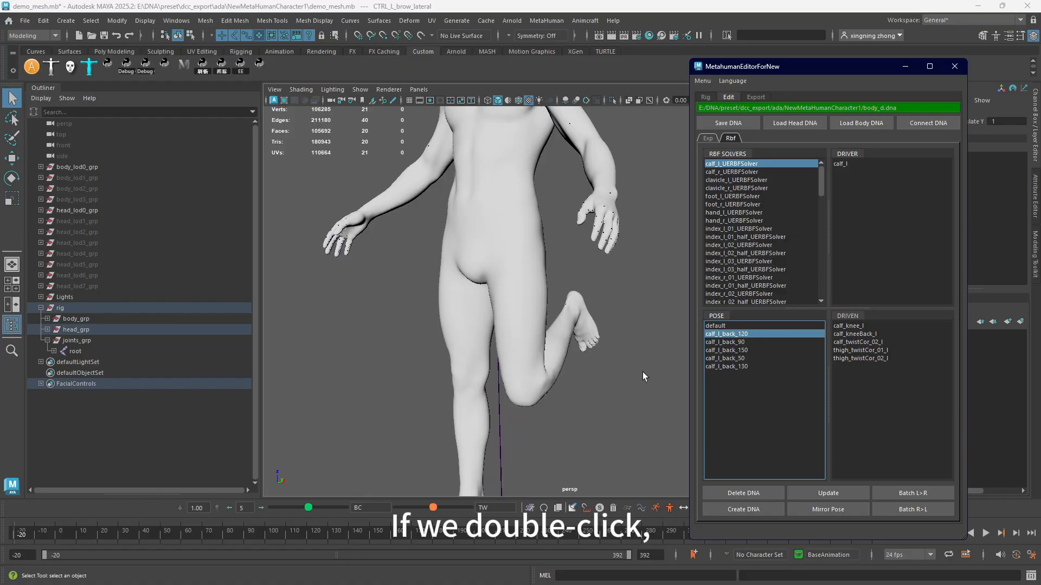
left_click_drag(643, 374, 571, 426, "alt")
left_click(649, 100)
middle_click_drag(571, 426, 537, 369, "alt")
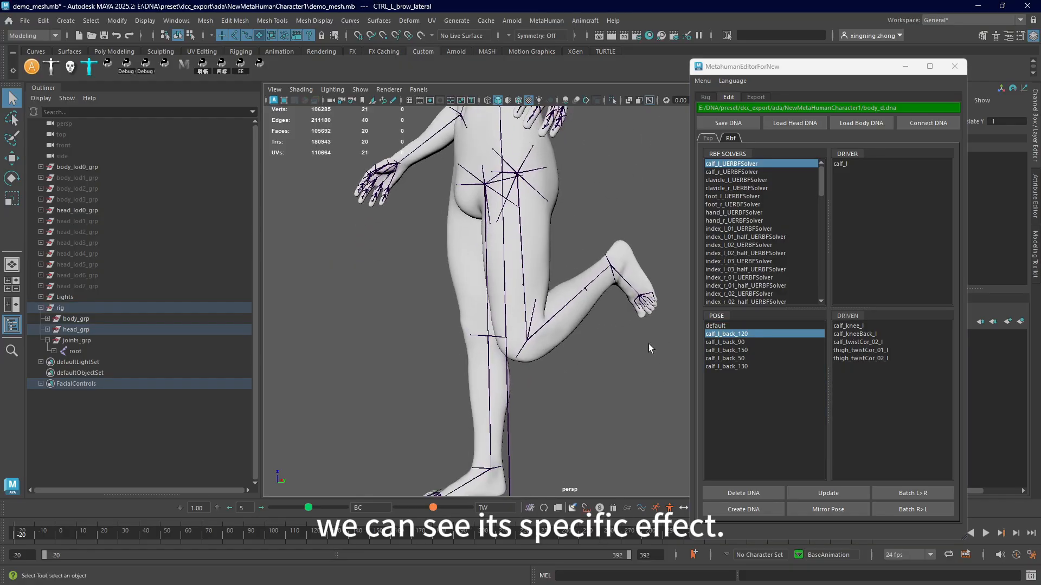
Preview the calf_l_back_90, 150, 50 and 130 poses, and return to calf_l_back_120.
left_click(740, 342)
left_click(746, 350)
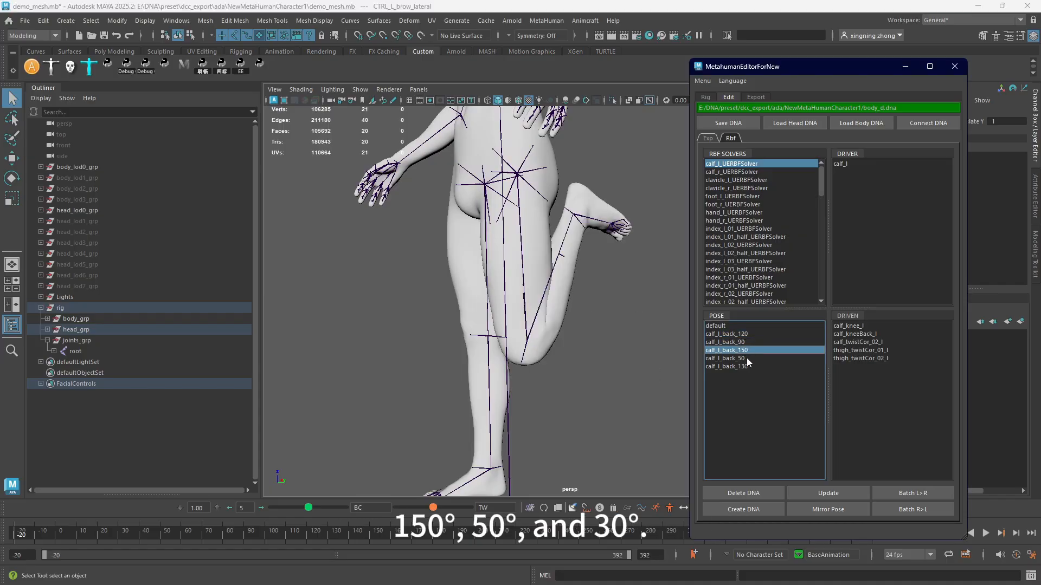
left_click(747, 358)
left_click(747, 366)
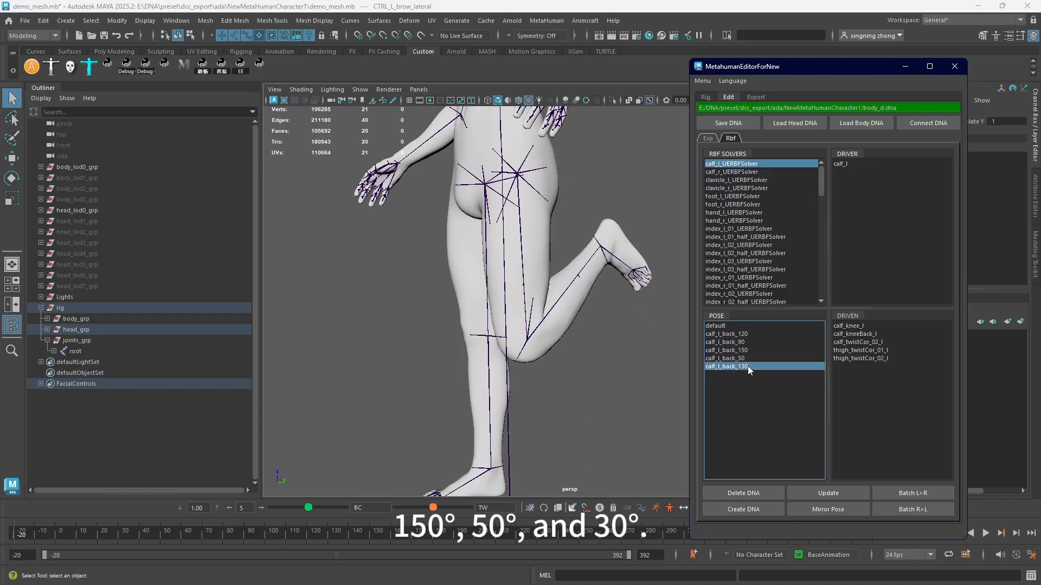
left_click(743, 334)
Delete the body's DNA node while the calf_l_back_120 pose is active.
left_click_drag(534, 364, 552, 363, "alt")
right_click_drag(552, 363, 575, 374, "alt")
middle_click_drag(575, 374, 590, 310, "alt")
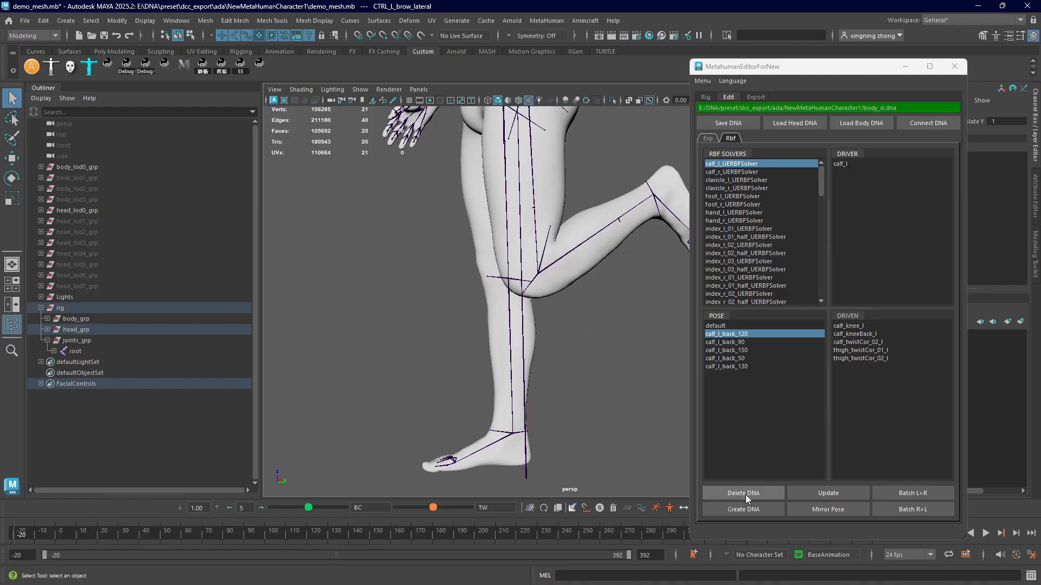
left_click(746, 496)
Move the calf_knee_l joint well below the bent left knee, to a translation of about -3.2, -16.5, 1.7.
middle_click_drag(585, 356, 567, 409, "alt")
scroll(557, 372, "up", 3)
left_click(491, 349)
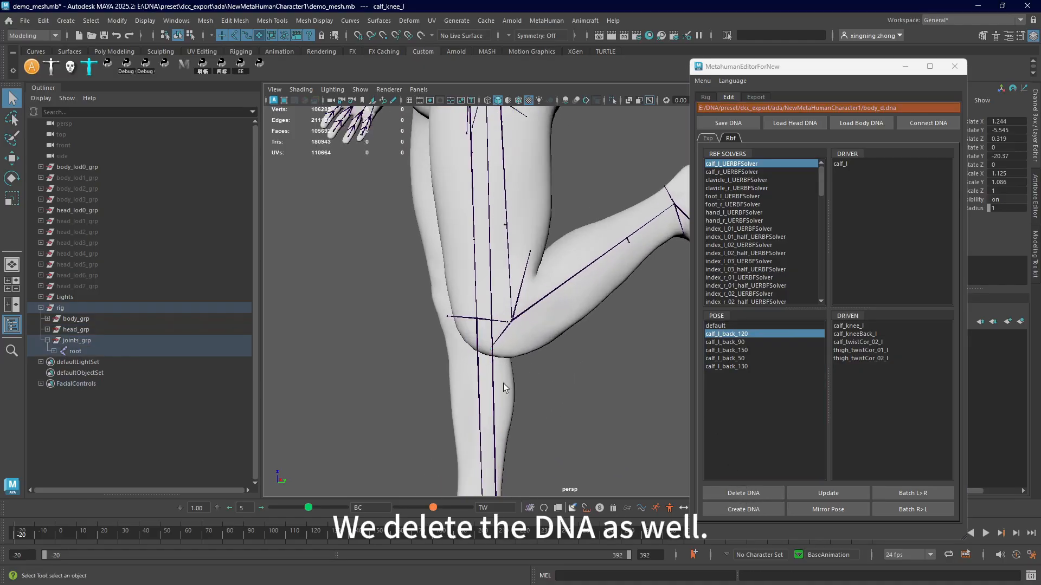
scroll(504, 387, "down", 3)
key("w")
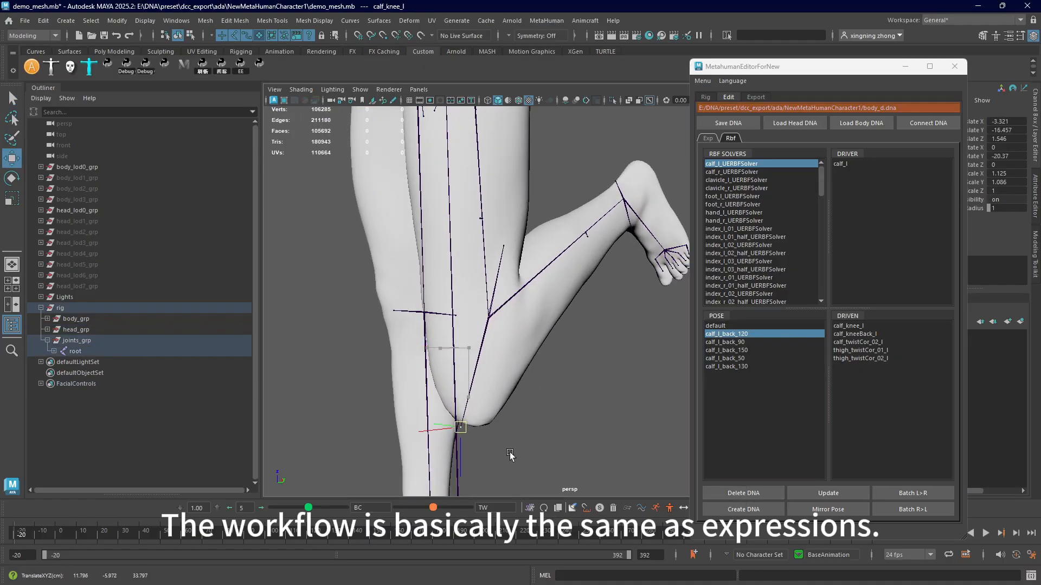
middle_click_drag(509, 454, 564, 402)
left_click_drag(564, 402, 547, 413, "alt")
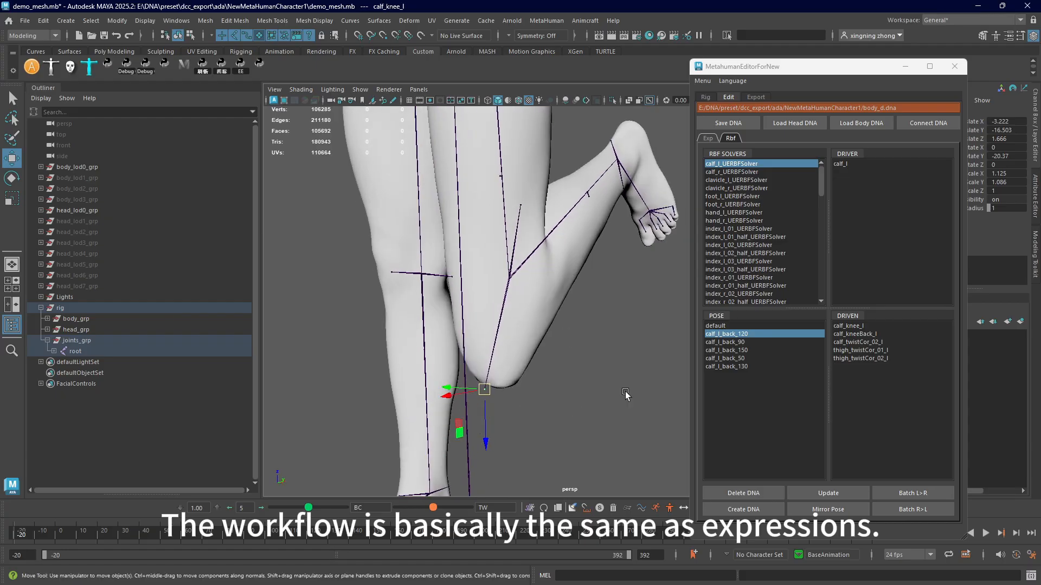
Update the calf_l_back_120 pose with the moved knee joint and recreate the body's DNA node.
left_click(828, 494)
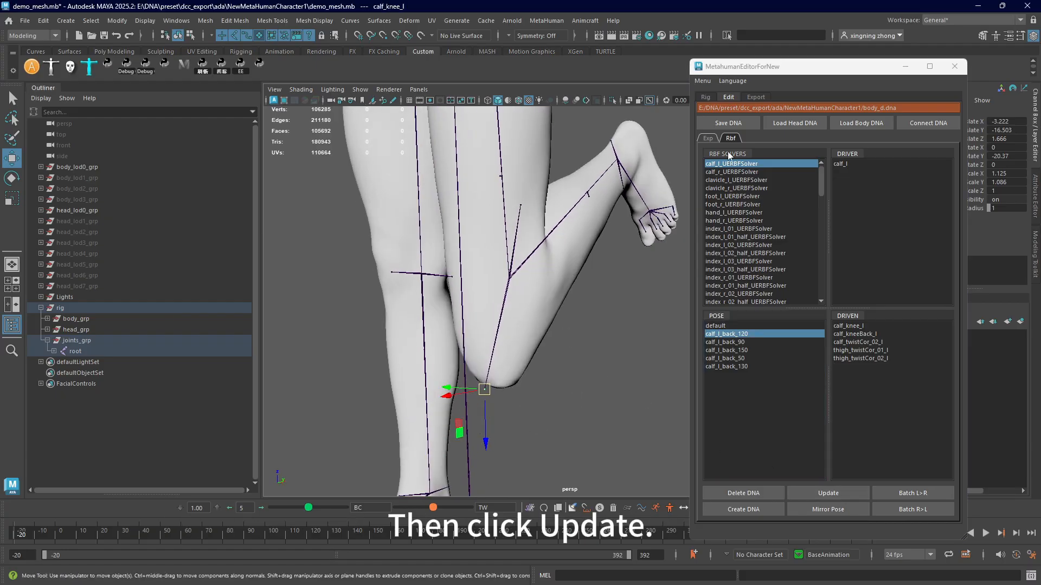
left_click(743, 508)
Switch to the default pose and back to calf_l_back_120 to check the edited knee deformation.
left_click(740, 327)
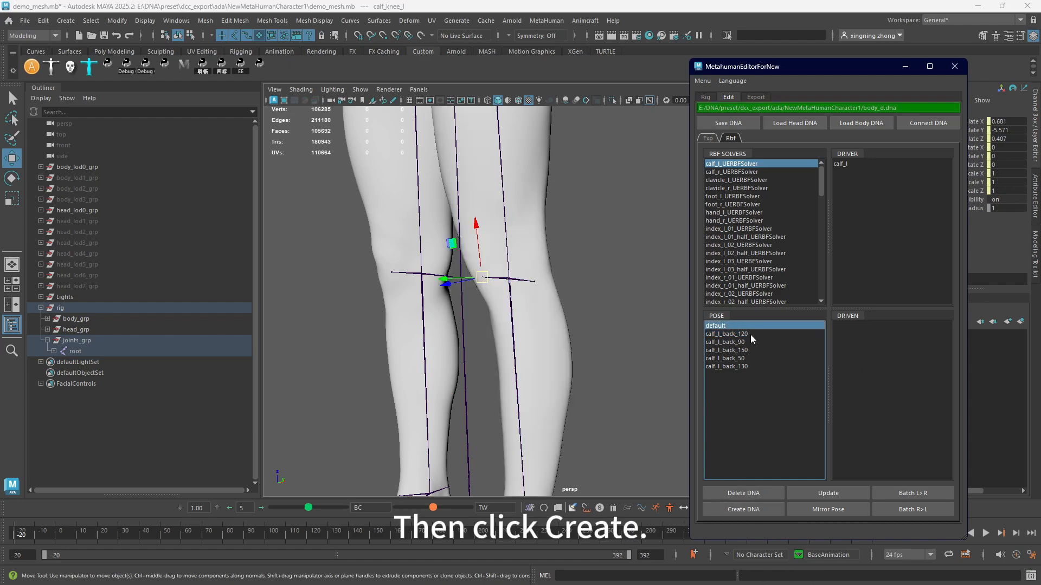
left_click(750, 335)
left_click_drag(560, 342, 590, 374, "alt")
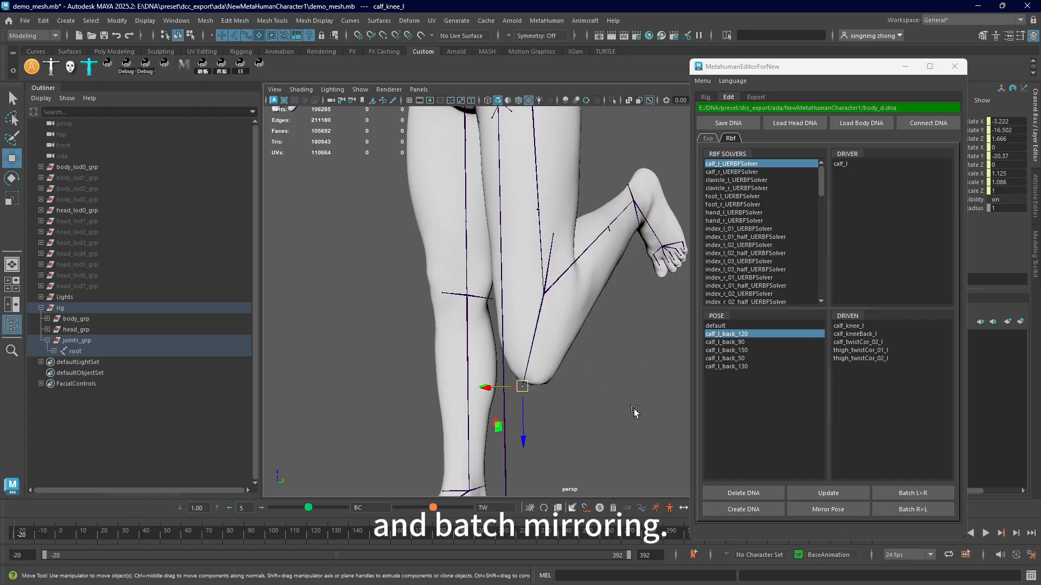
left_click_drag(634, 412, 589, 385, "alt")
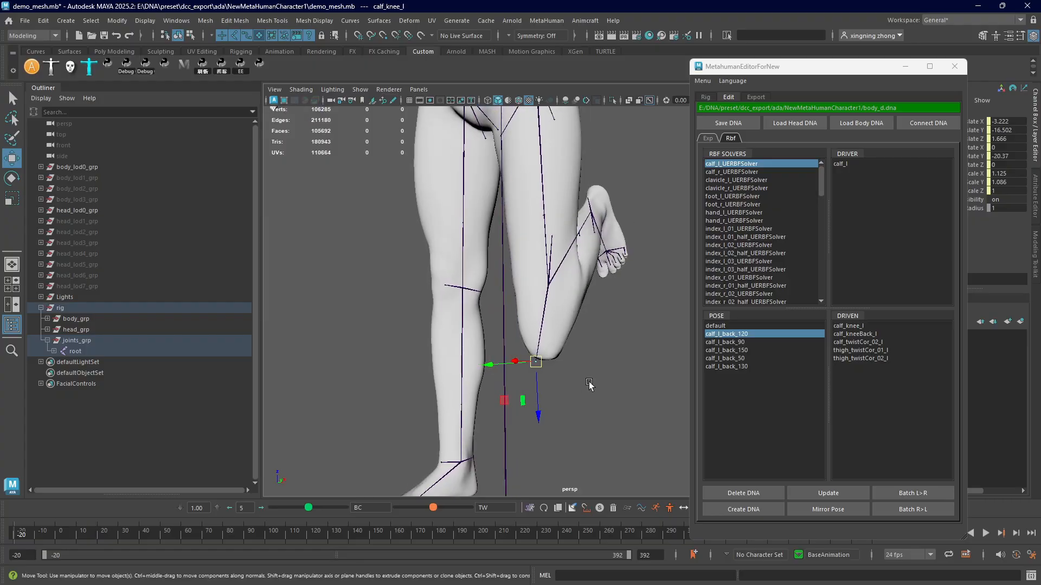